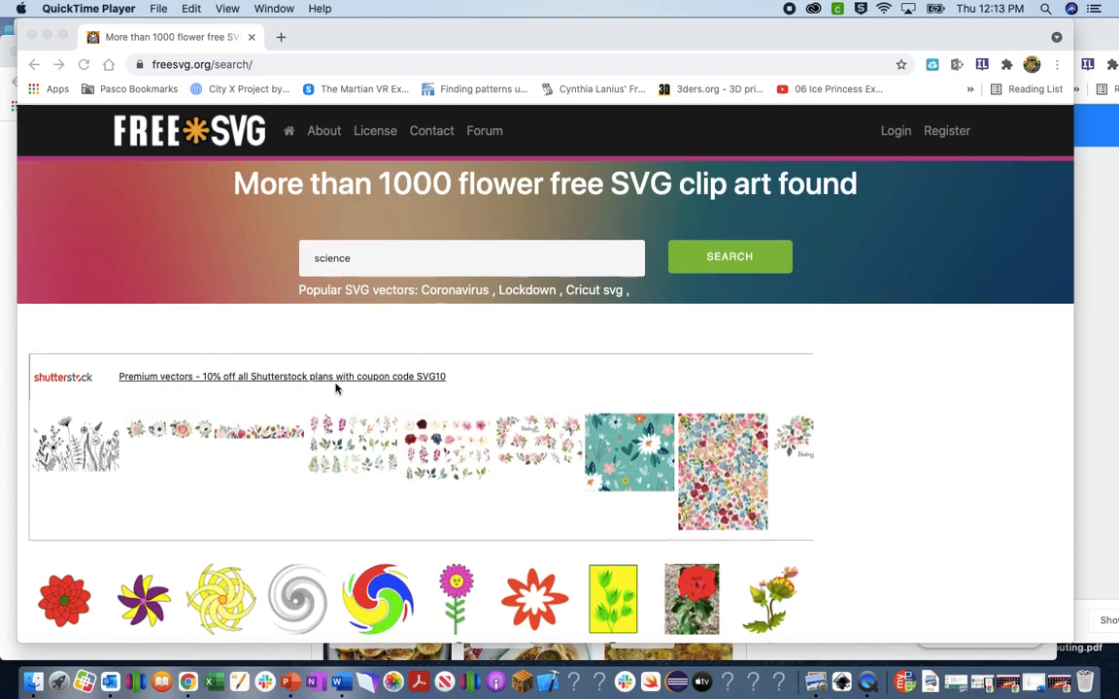
# Run the FreeSVG search for 'science' clip art.
pyautogui.scroll(-1, 336, 389)
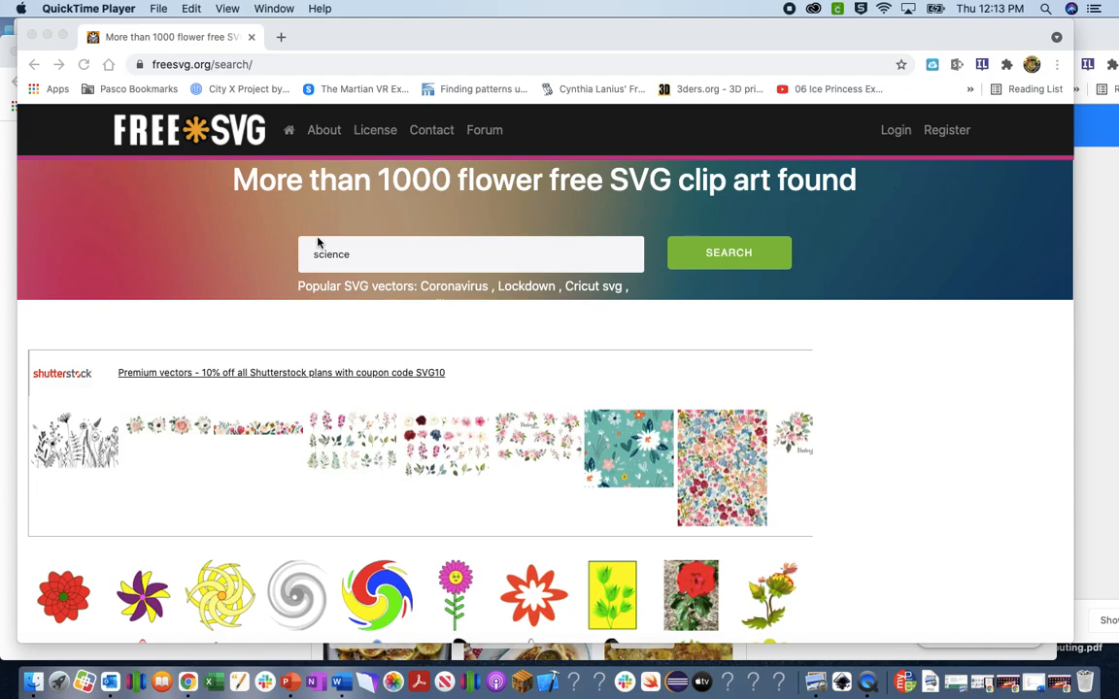
pyautogui.click(723, 256)
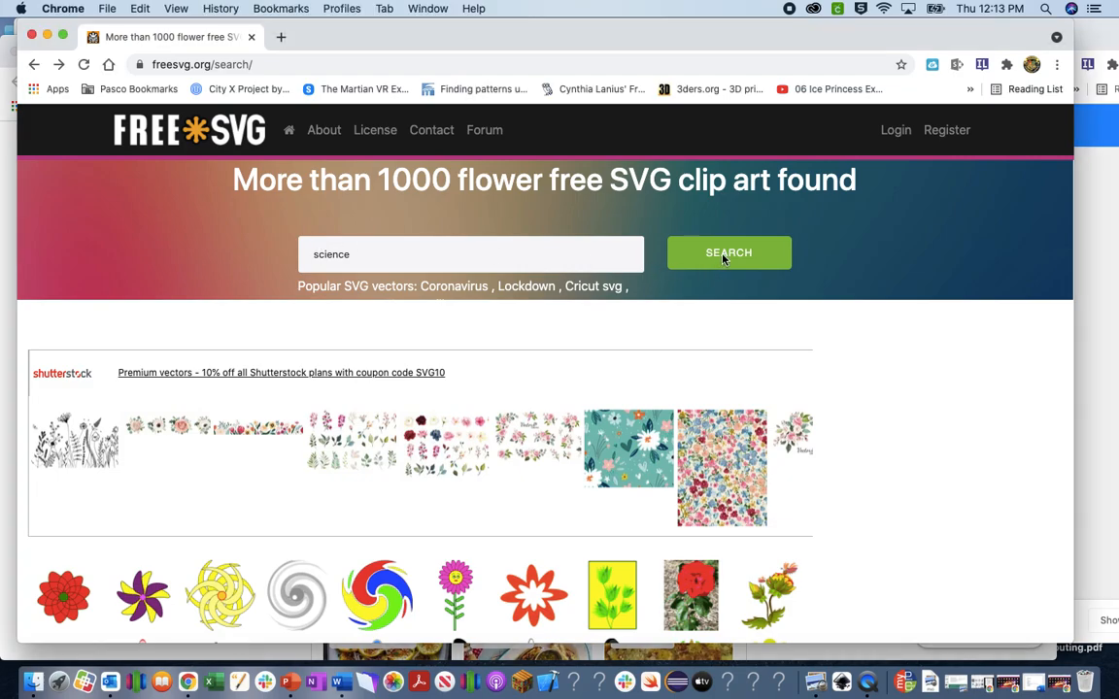
pyautogui.click(722, 257)
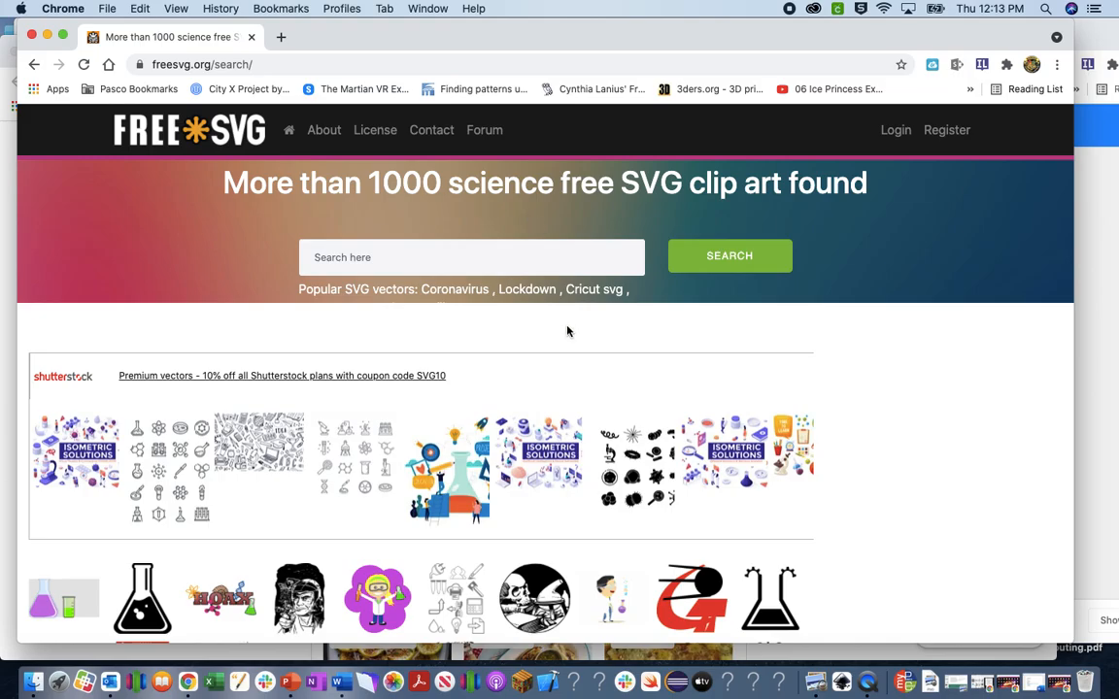
# Scroll through the 1000+ science results, then close the FreeSVG window.
pyautogui.scroll(-7, 551, 470)
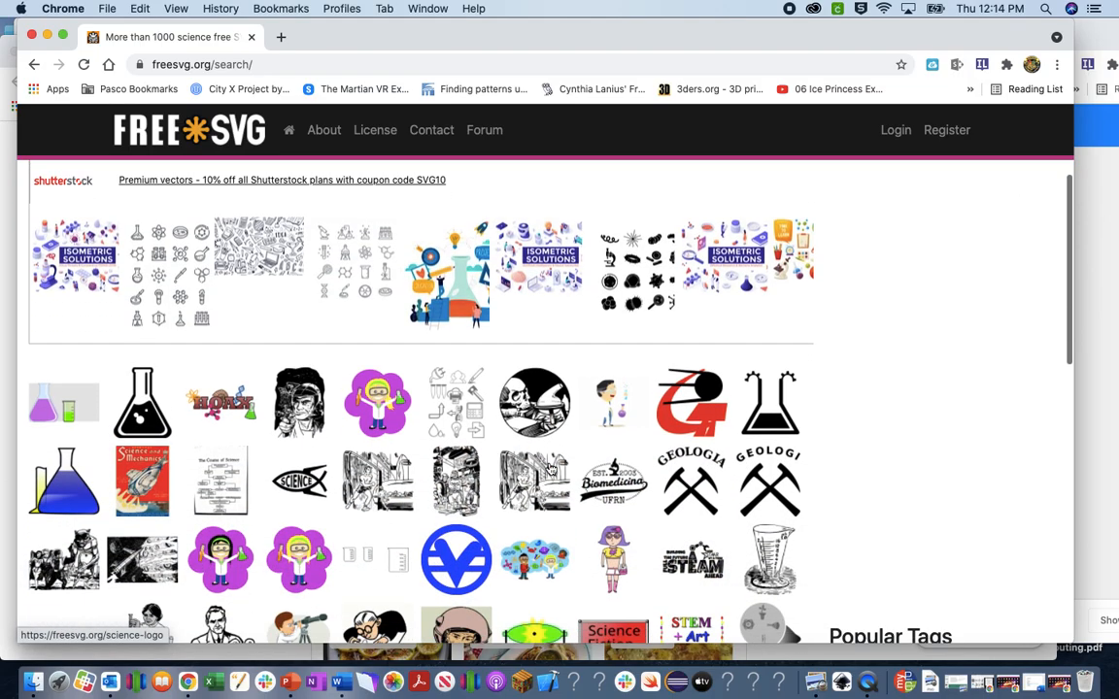
pyautogui.scroll(-5, 550, 470)
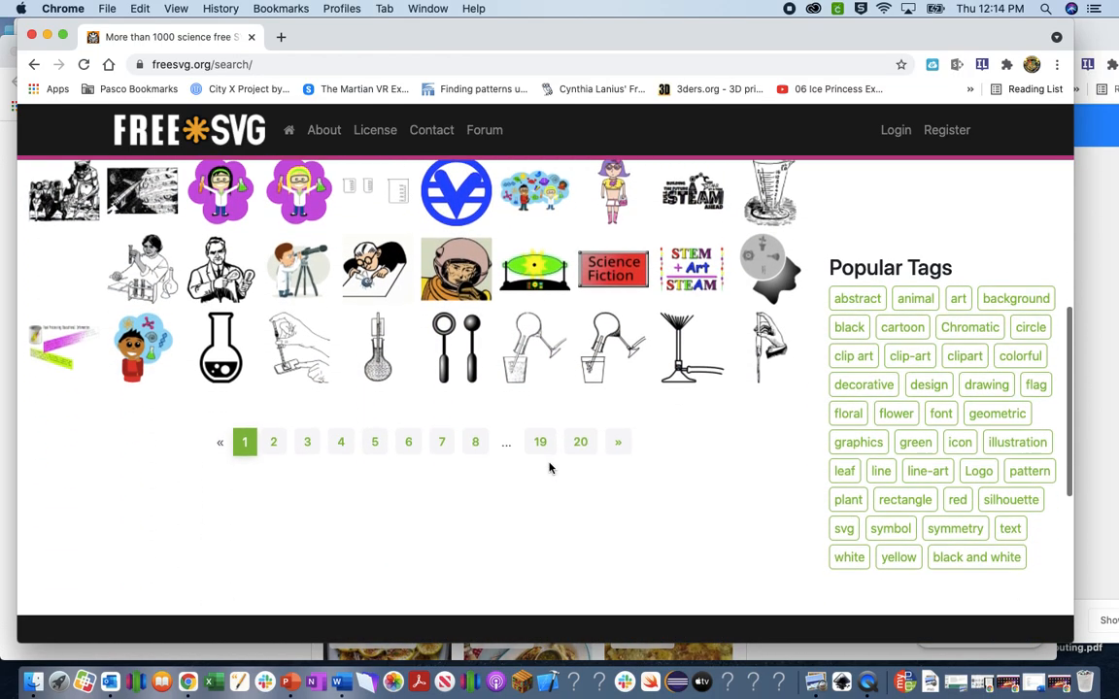
pyautogui.scroll(5, 549, 469)
pyautogui.scroll(7, 549, 469)
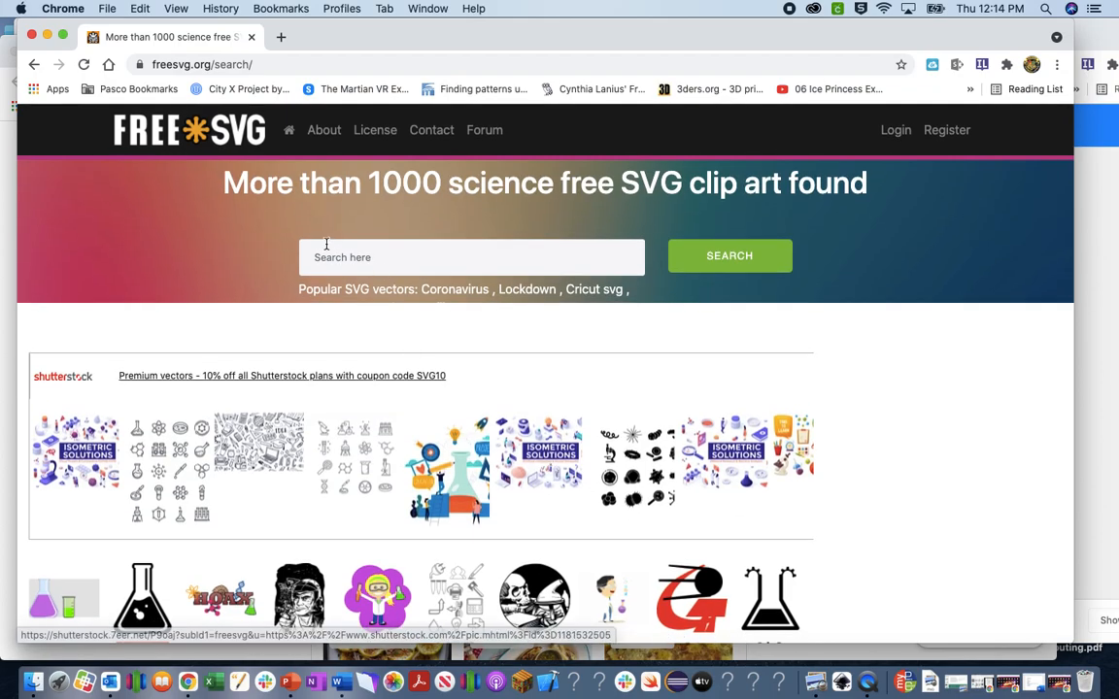
pyautogui.click(32, 35)
# Close the blank new-tab window and shift the Thingiverse window left.
pyautogui.moveTo(447, 53); pyautogui.dragTo(583, 152)
pyautogui.click(166, 156)
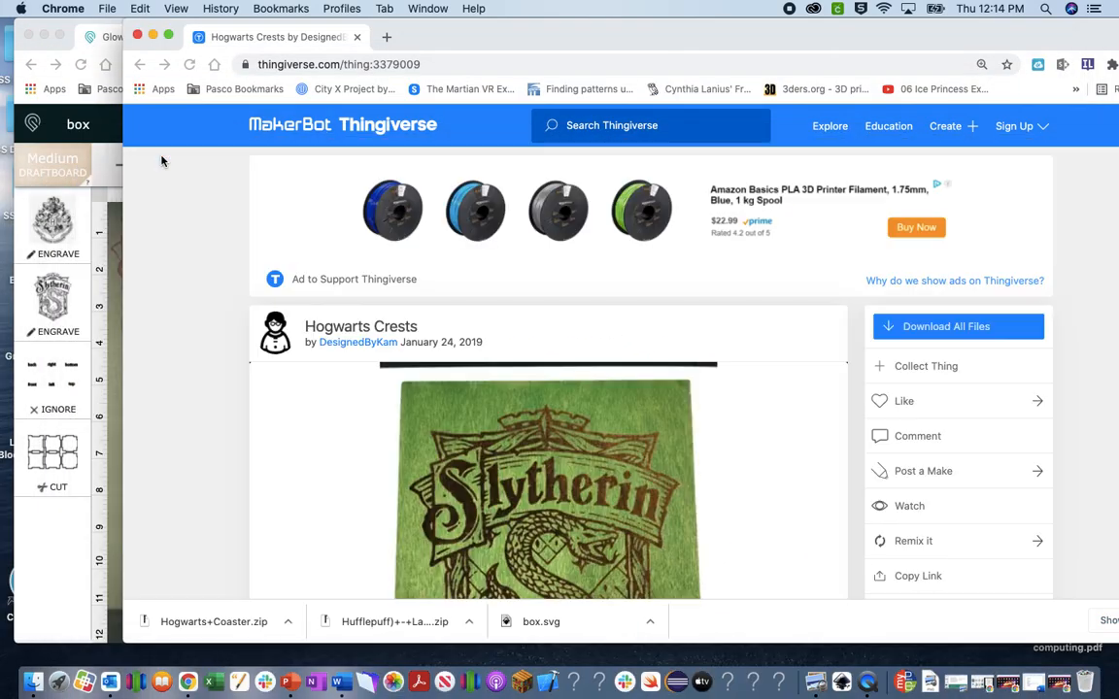
pyautogui.moveTo(554, 43); pyautogui.dragTo(457, 41)
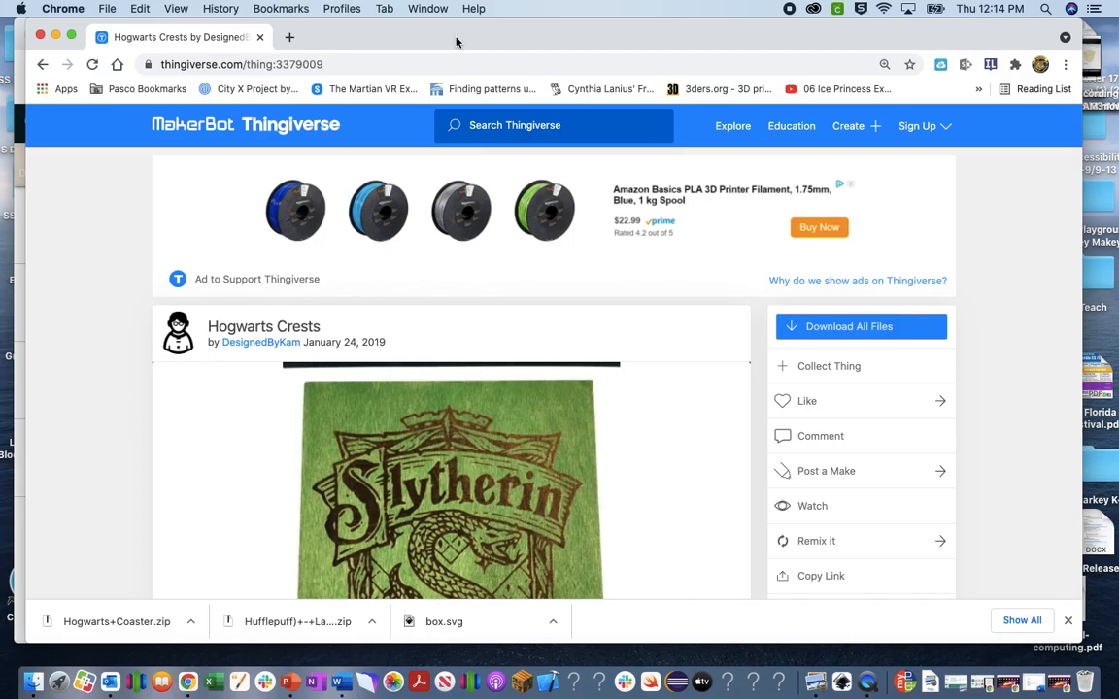
# Scroll the Thingiverse Hogwarts Crests page, then close it to reveal the Glowforge design.
pyautogui.click(525, 129)
pyautogui.scroll(-1, 470, 392)
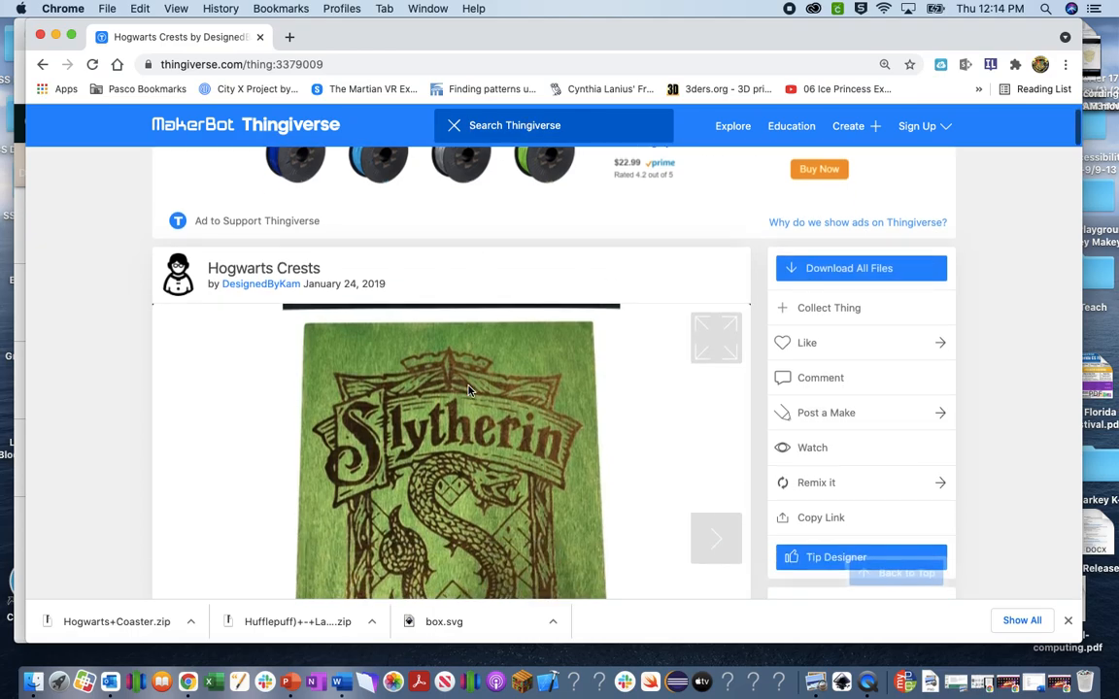
pyautogui.scroll(-1, 470, 391)
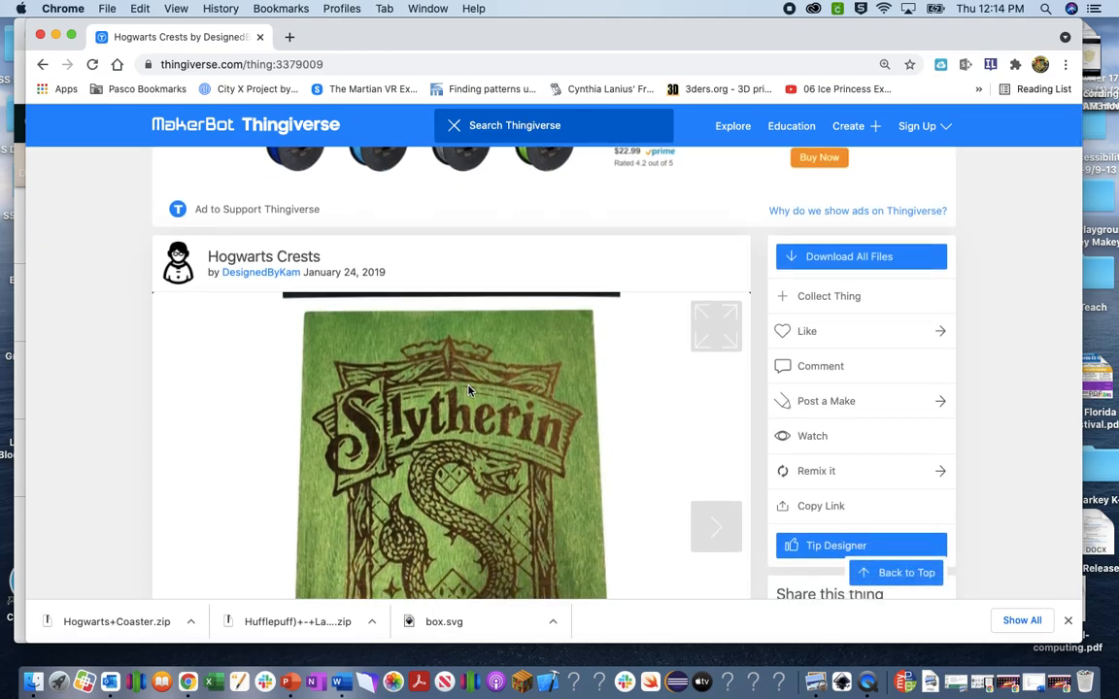
pyautogui.click(261, 39)
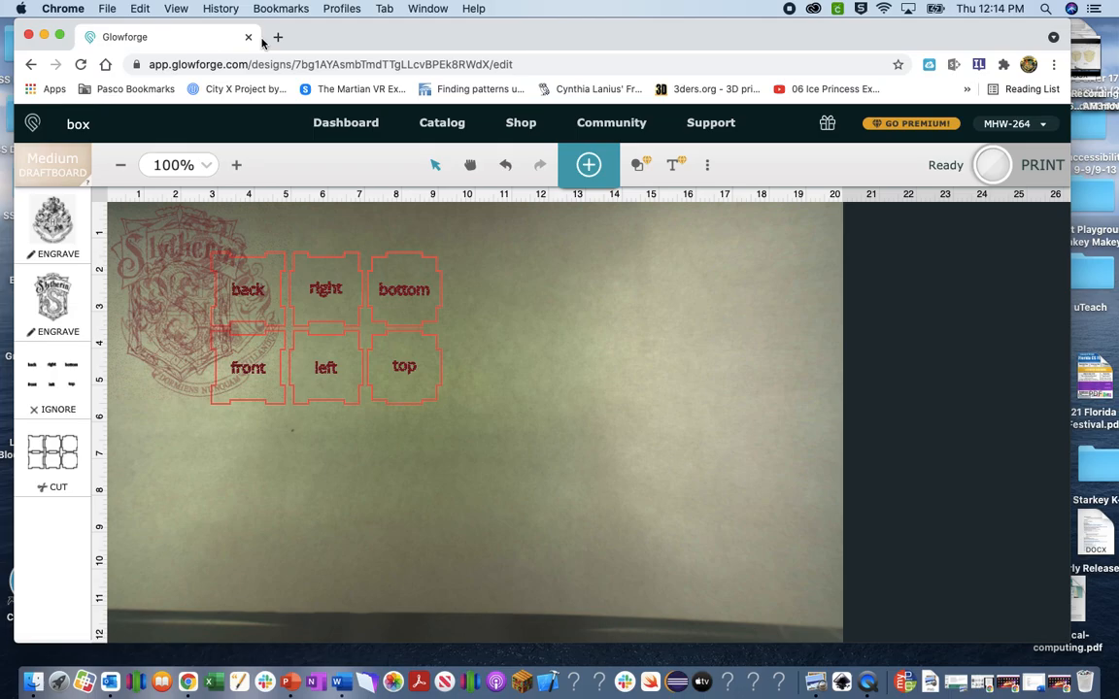
# Upload Hufflepuff.svg from the Desktop as new artwork in the box design.
pyautogui.click(589, 167)
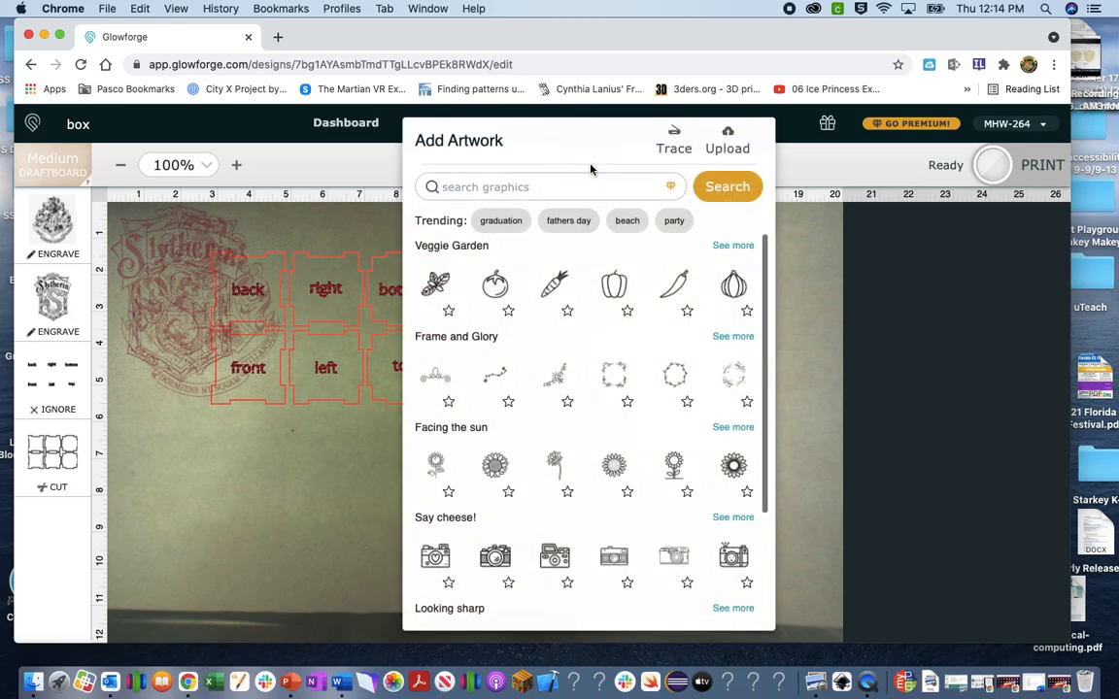
pyautogui.click(730, 147)
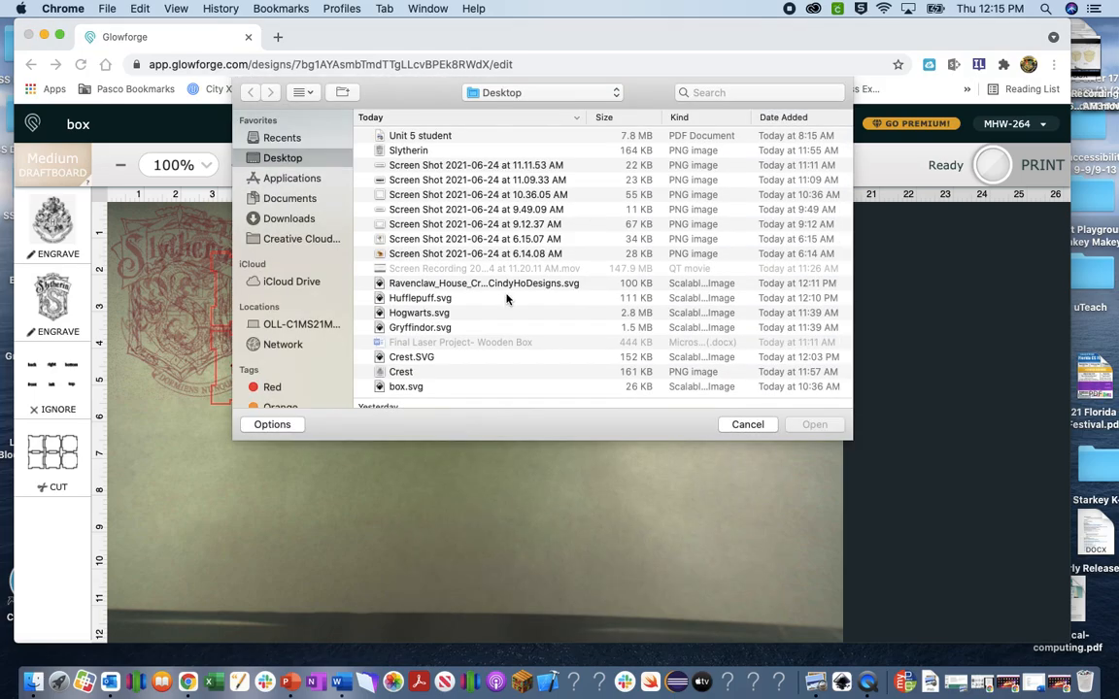
pyautogui.click(447, 301)
pyautogui.click(810, 427)
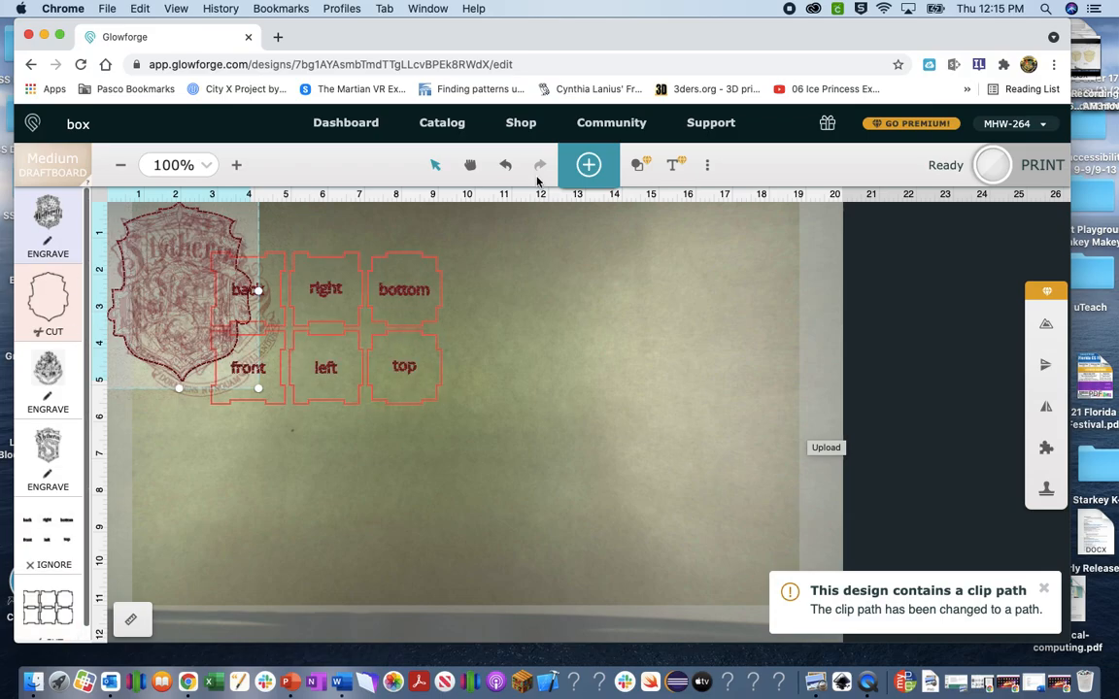
# Upload Gryffindor.svg as another crest artwork in the box design.
pyautogui.click(588, 165)
pyautogui.click(725, 148)
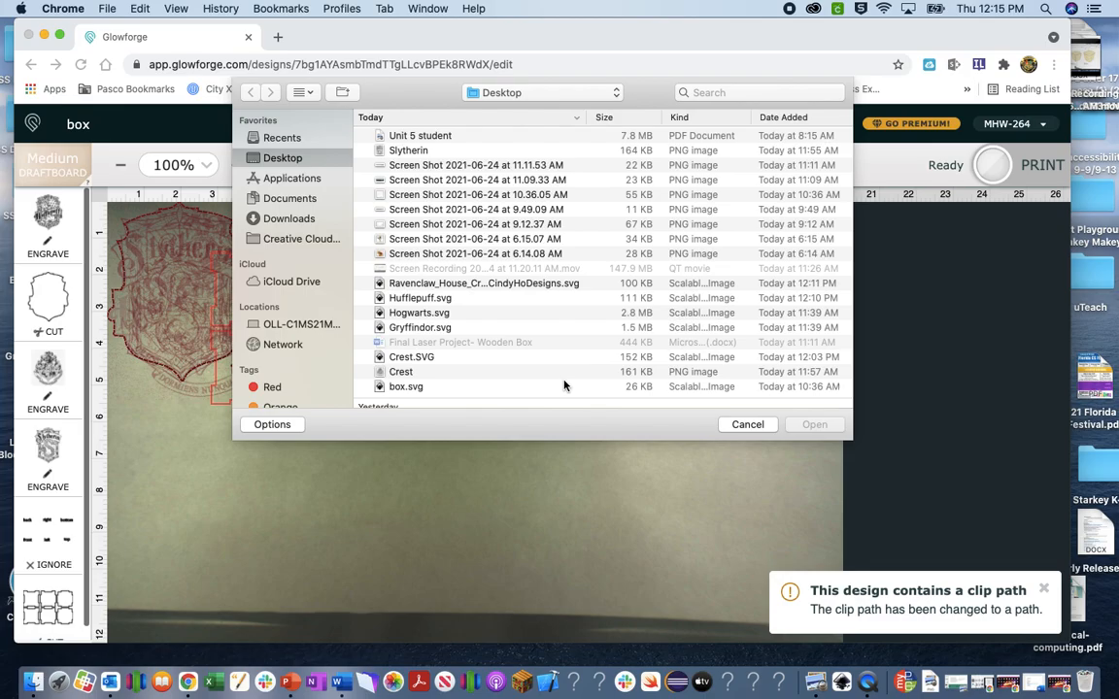
pyautogui.click(425, 327)
pyautogui.click(818, 425)
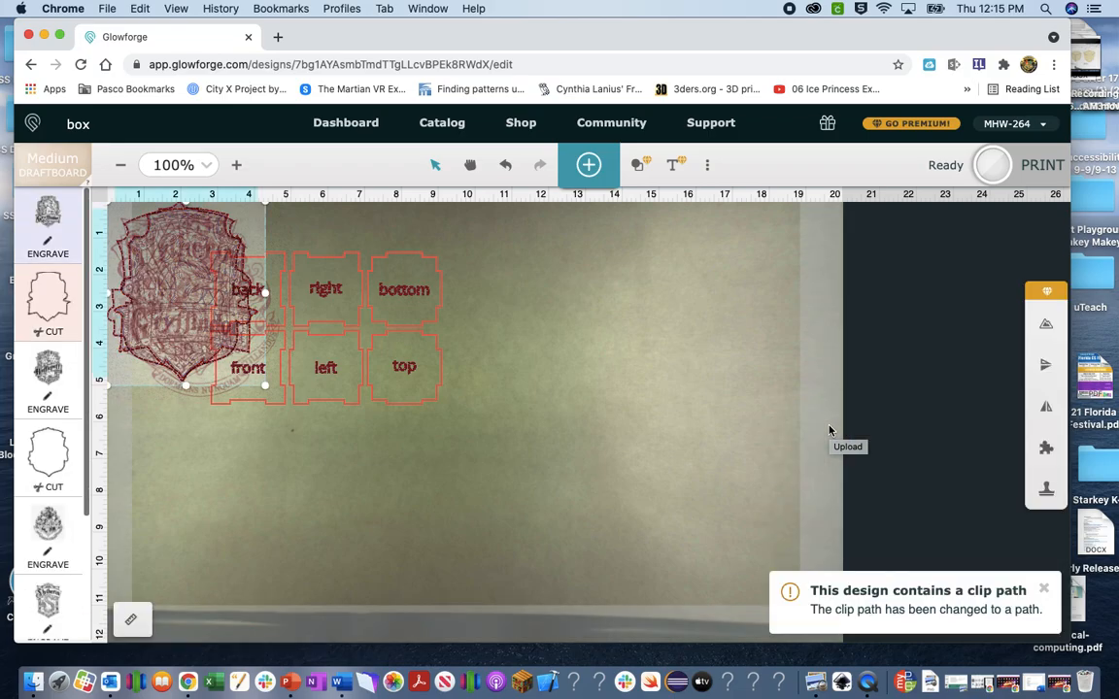
pyautogui.click(589, 165)
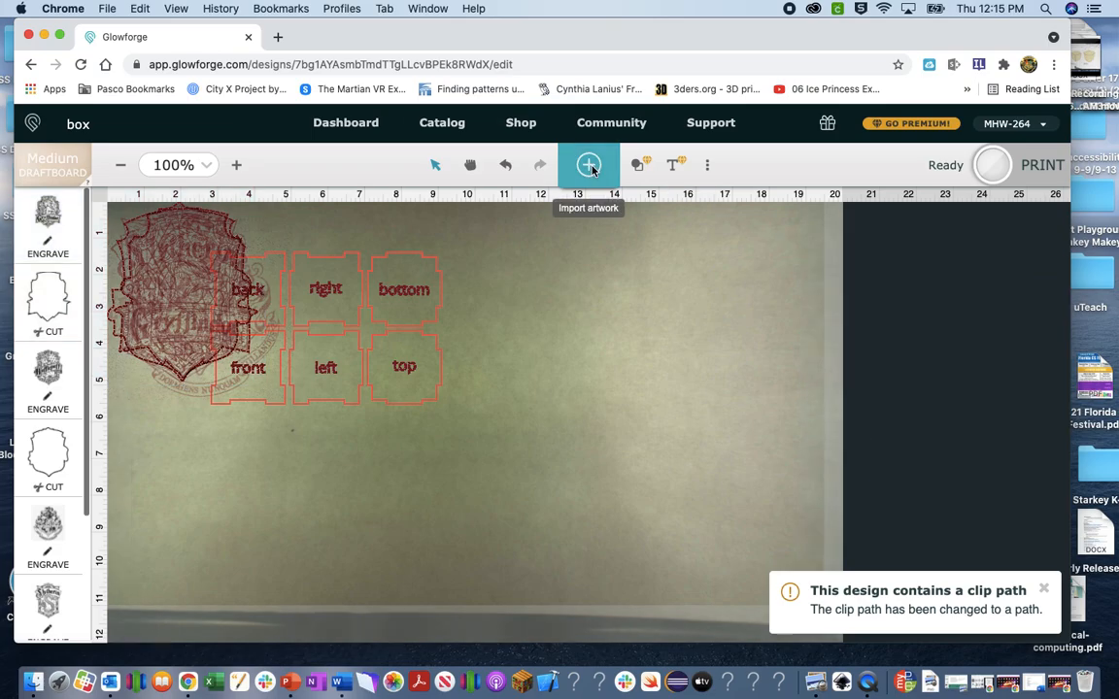
# Upload the Ravenclaw_House SVG from the Desktop into the design.
pyautogui.click(729, 144)
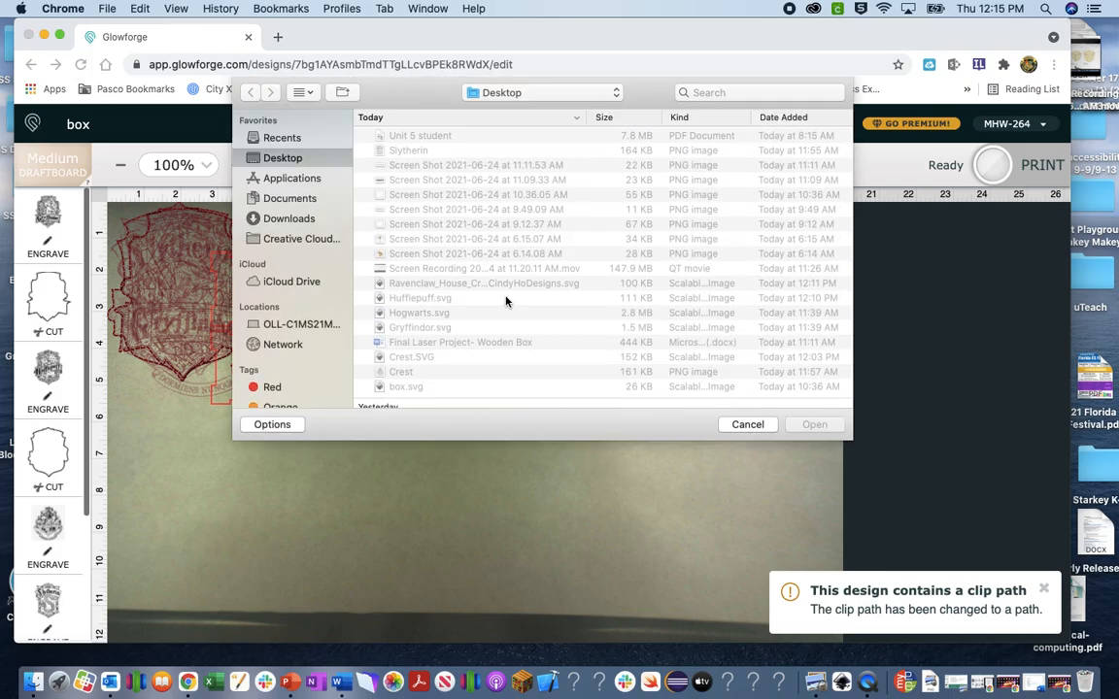
pyautogui.click(505, 283)
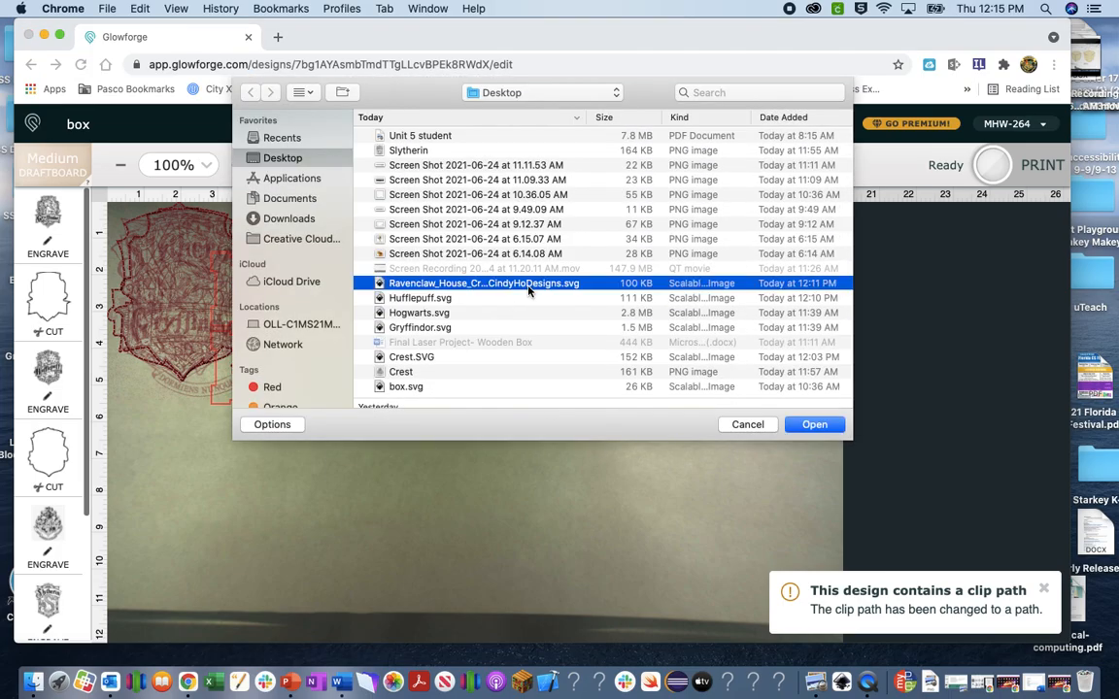
pyautogui.click(816, 426)
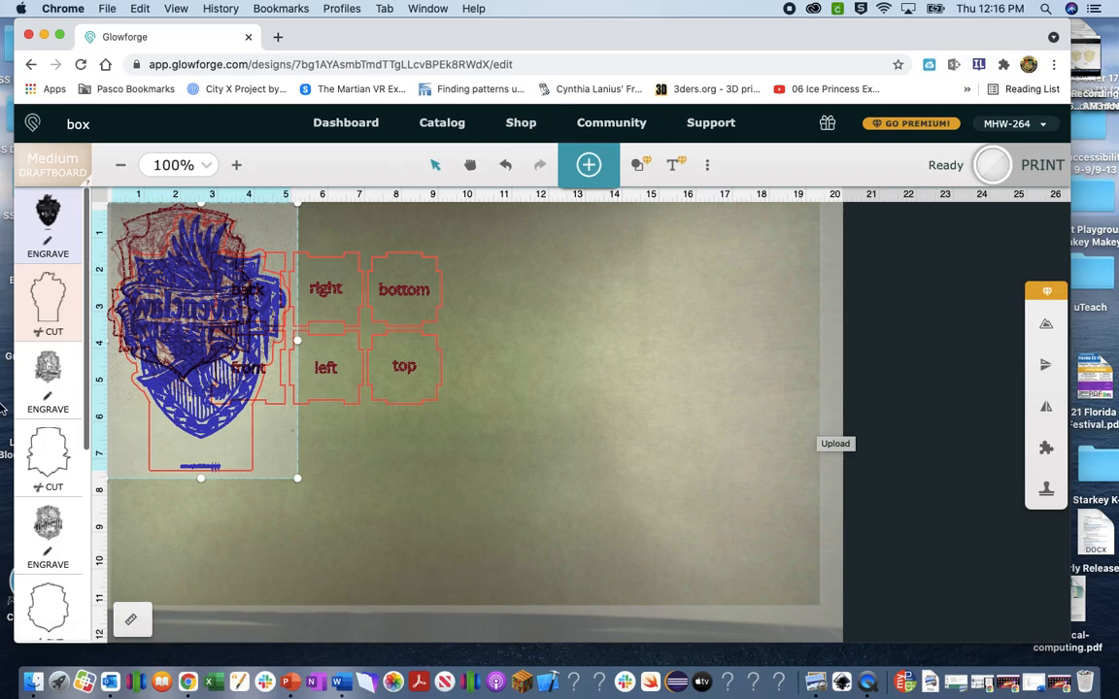
# Set the second crest's cut-outline step to Ignore.
pyautogui.click(60, 466)
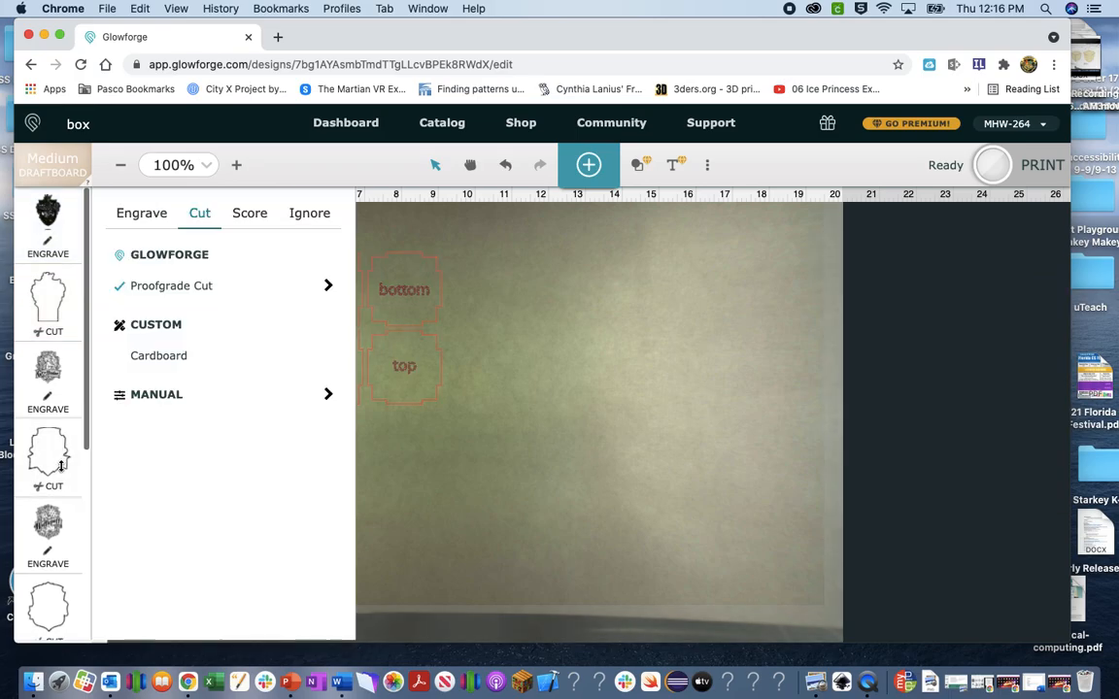
pyautogui.click(41, 449)
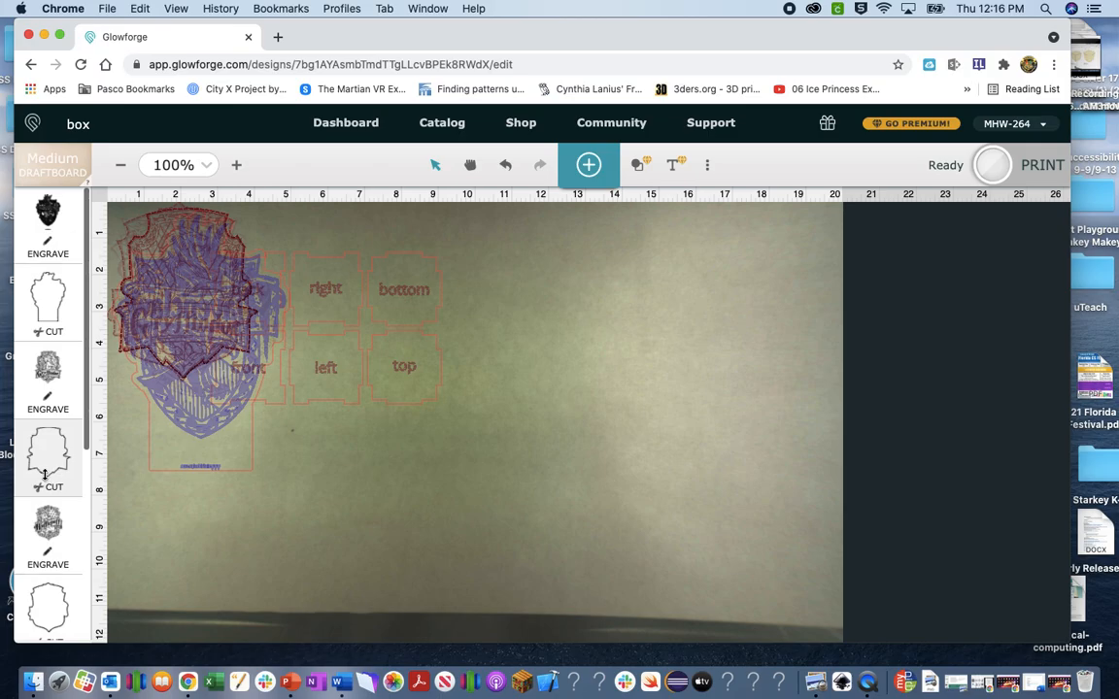
pyautogui.click(38, 491)
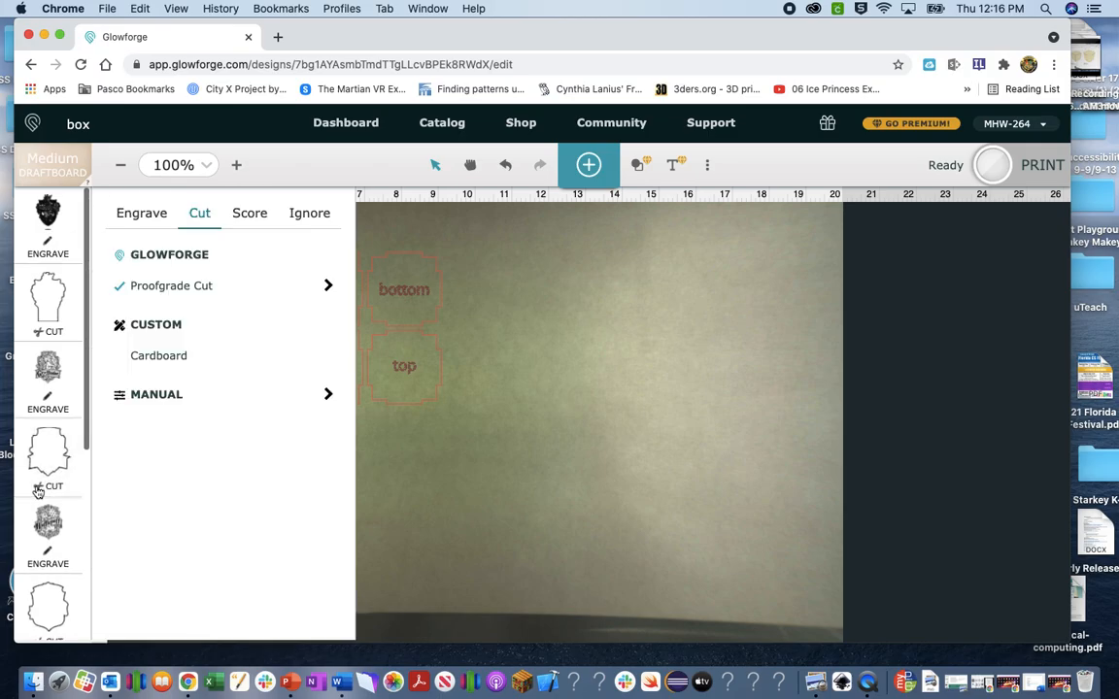
pyautogui.click(304, 216)
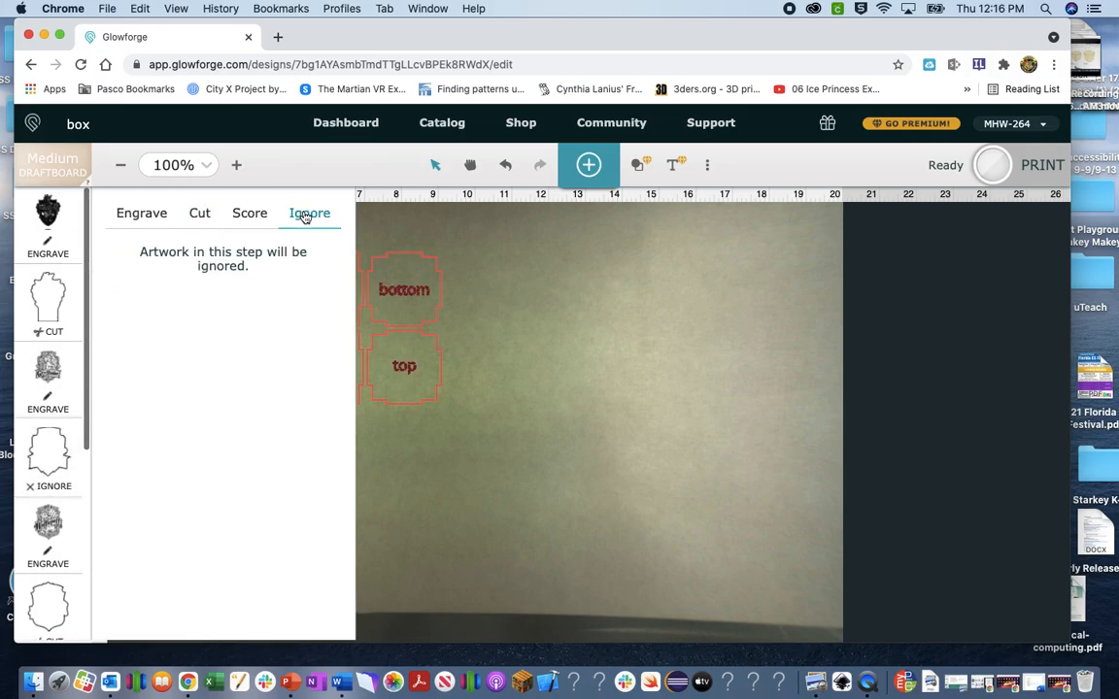
pyautogui.click(546, 587)
# Set the shield outline step to Ignore as well.
pyautogui.click(48, 299)
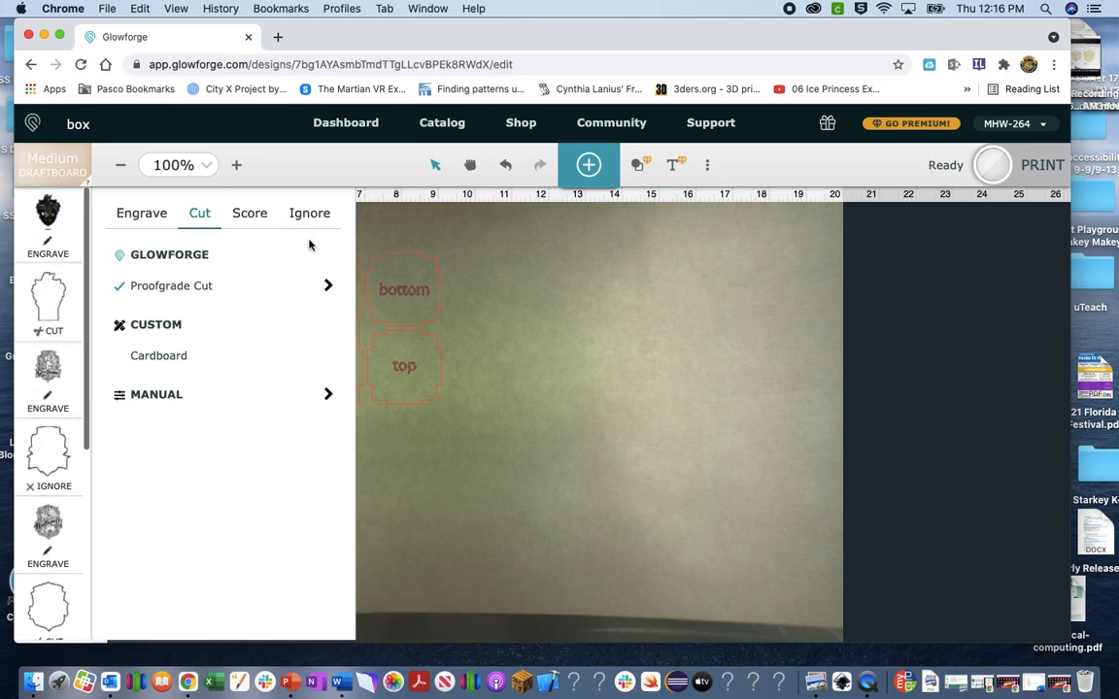
pyautogui.click(311, 218)
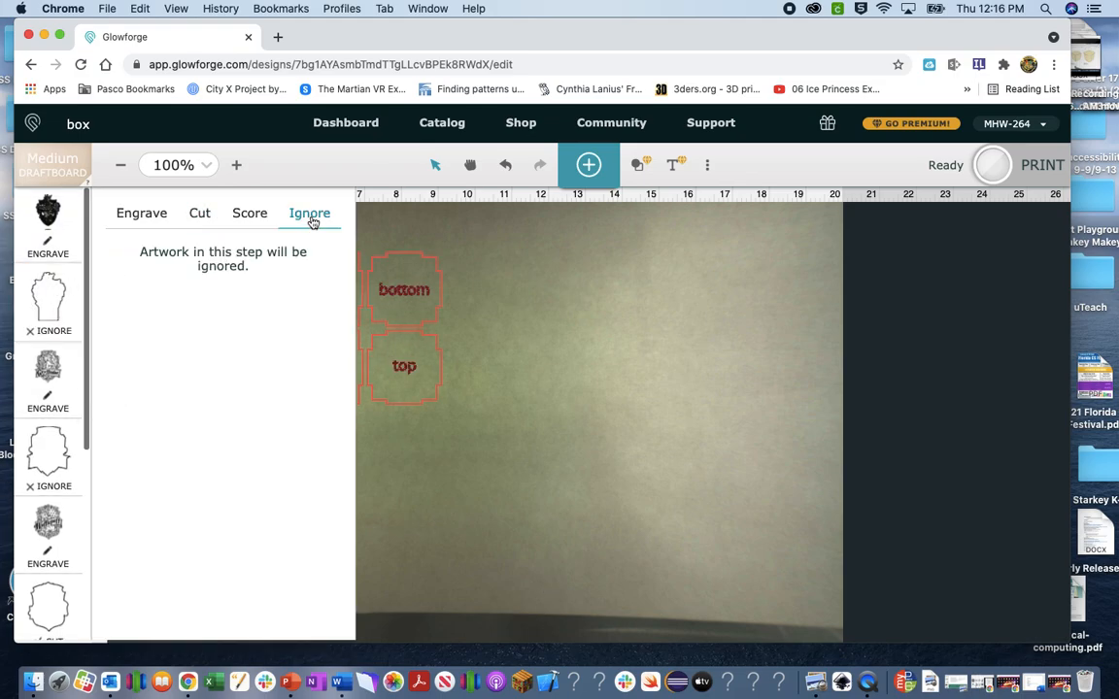
pyautogui.click(559, 533)
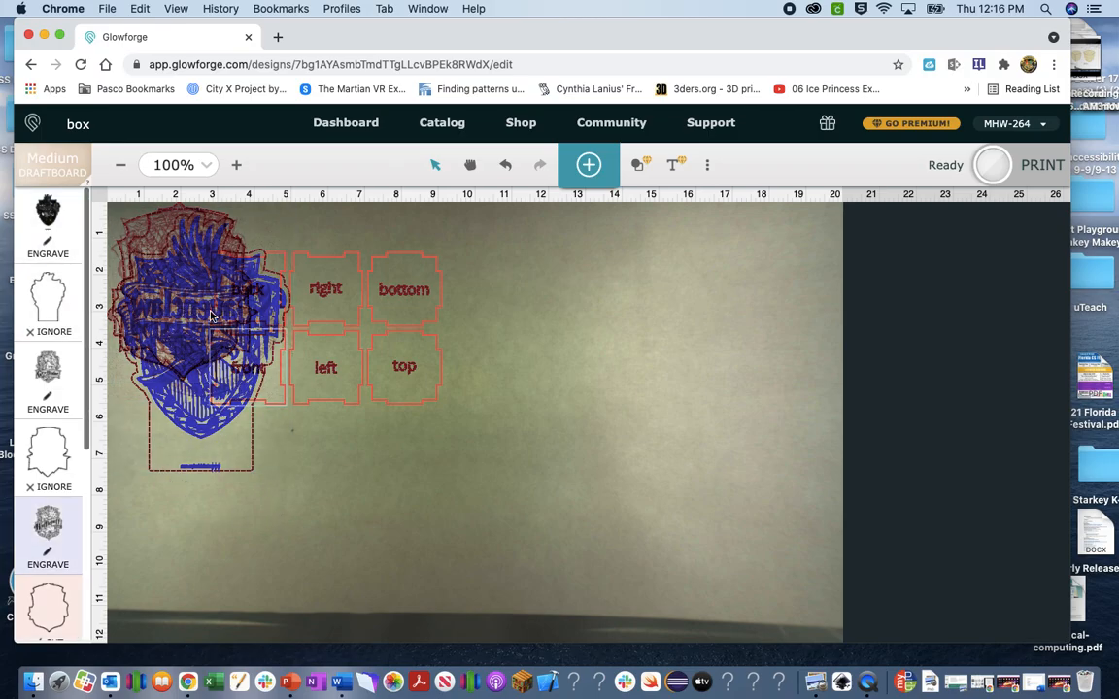
# Spread the stacked crests out: Hufflepuff right, Gryffindor below it, Hogwarts lower right.
pyautogui.moveTo(212, 327); pyautogui.dragTo(682, 382)
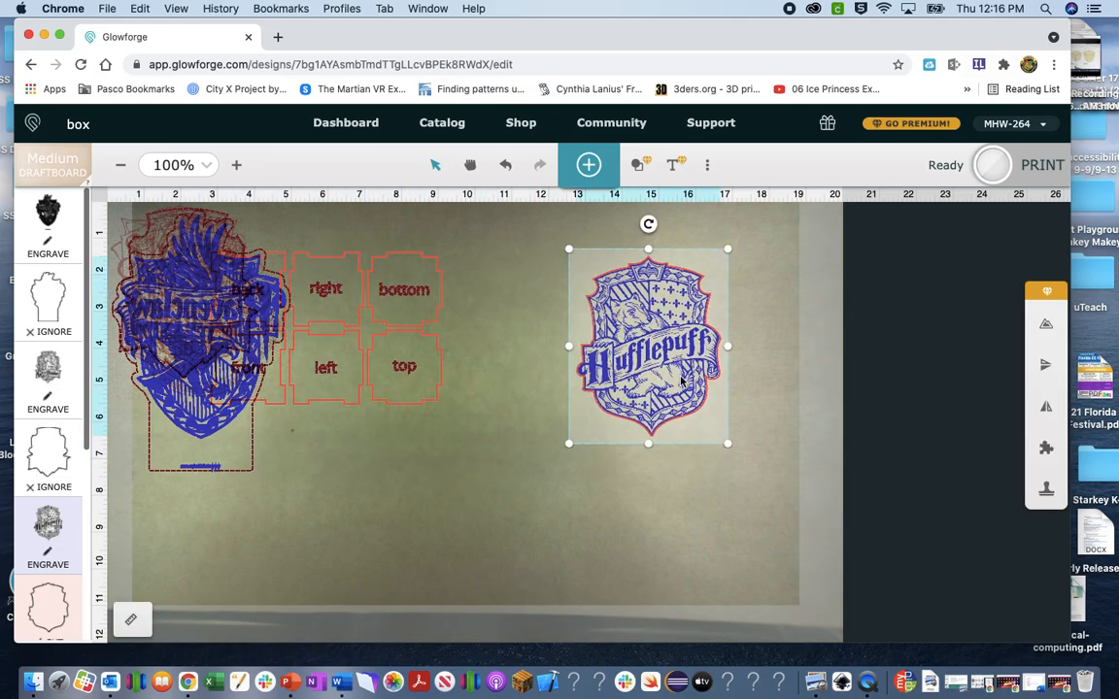
pyautogui.click(190, 283)
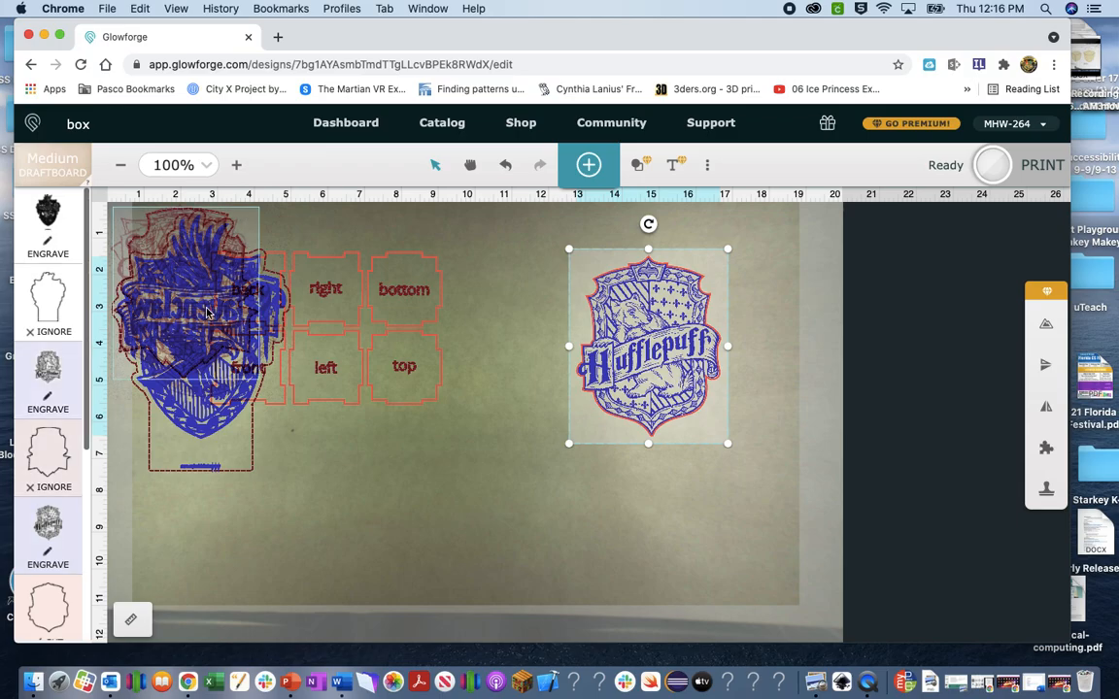
pyautogui.moveTo(194, 316); pyautogui.dragTo(541, 516)
pyautogui.moveTo(218, 364); pyautogui.dragTo(254, 565)
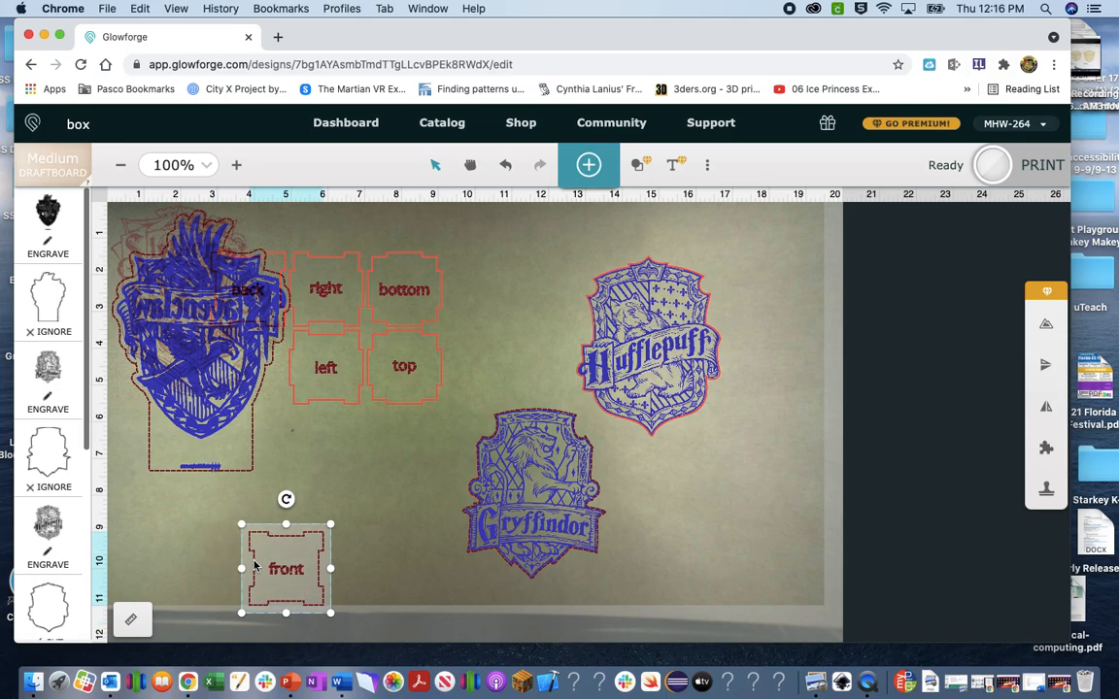
pyautogui.moveTo(197, 400); pyautogui.dragTo(717, 616)
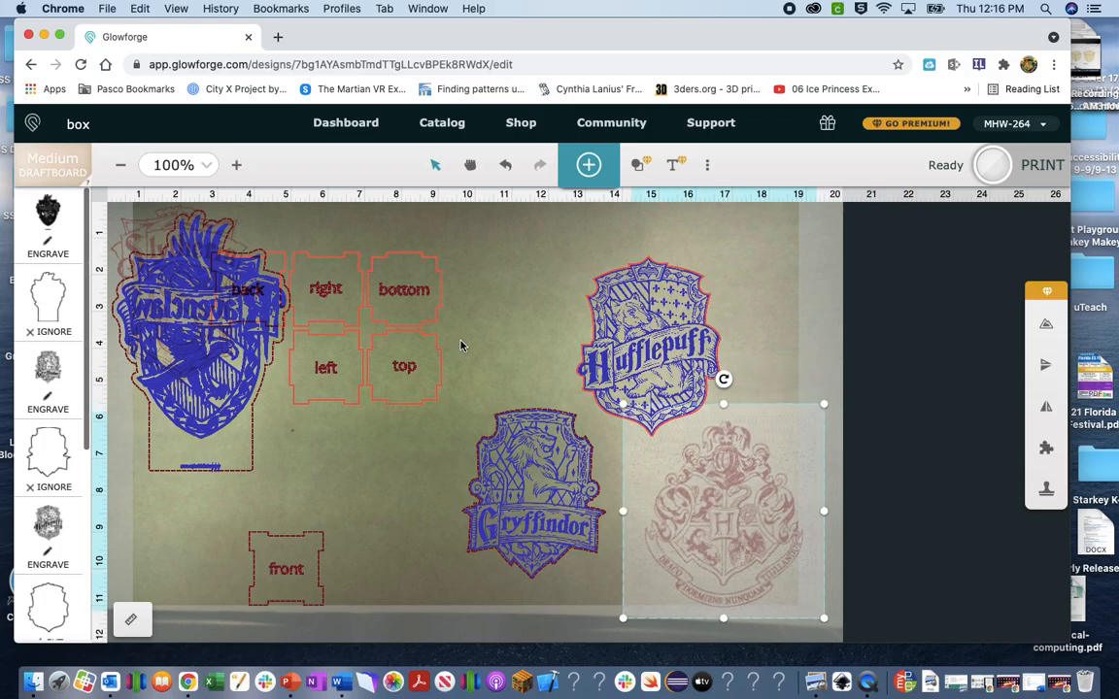
# Move Ravenclaw to the left edge and Slytherin beside Hufflepuff, and put the front panel under back.
pyautogui.click(218, 333)
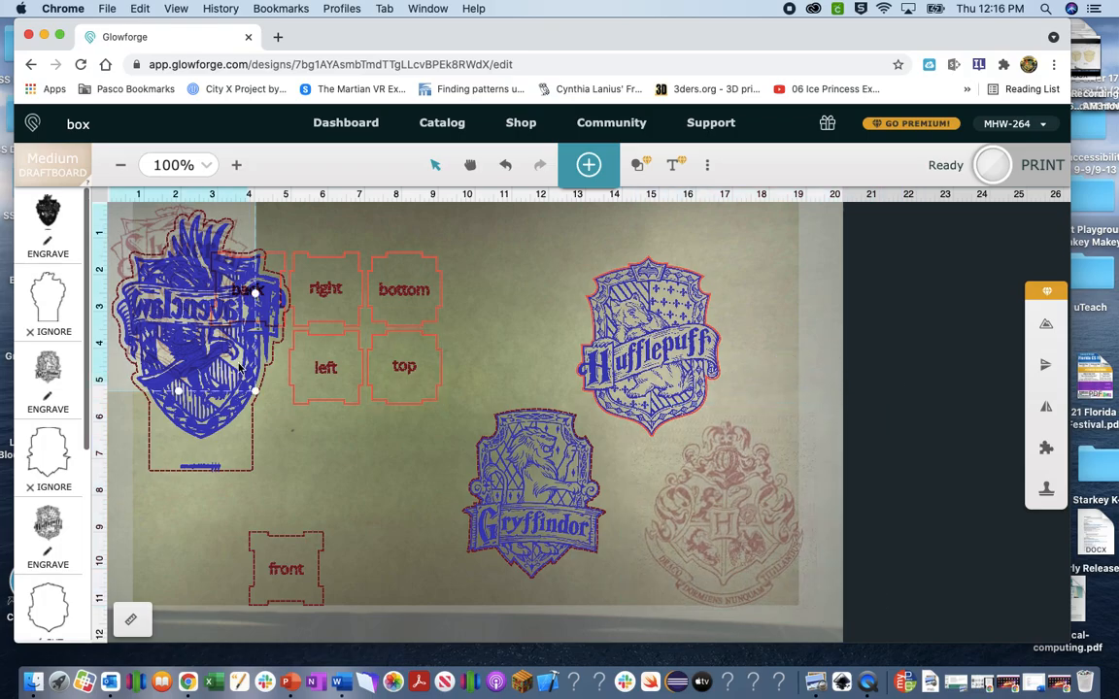
pyautogui.keyDown('shift'); pyautogui.click(224, 405); pyautogui.keyUp('shift')
pyautogui.moveTo(153, 571); pyautogui.dragTo(111, 631)
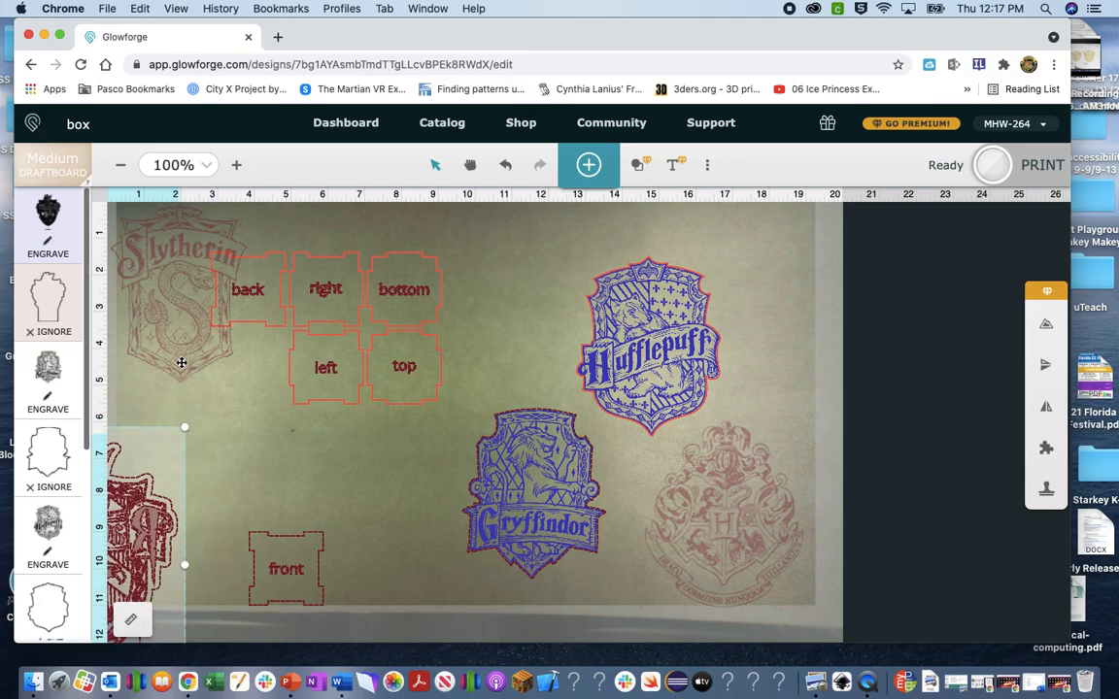
pyautogui.click(181, 366)
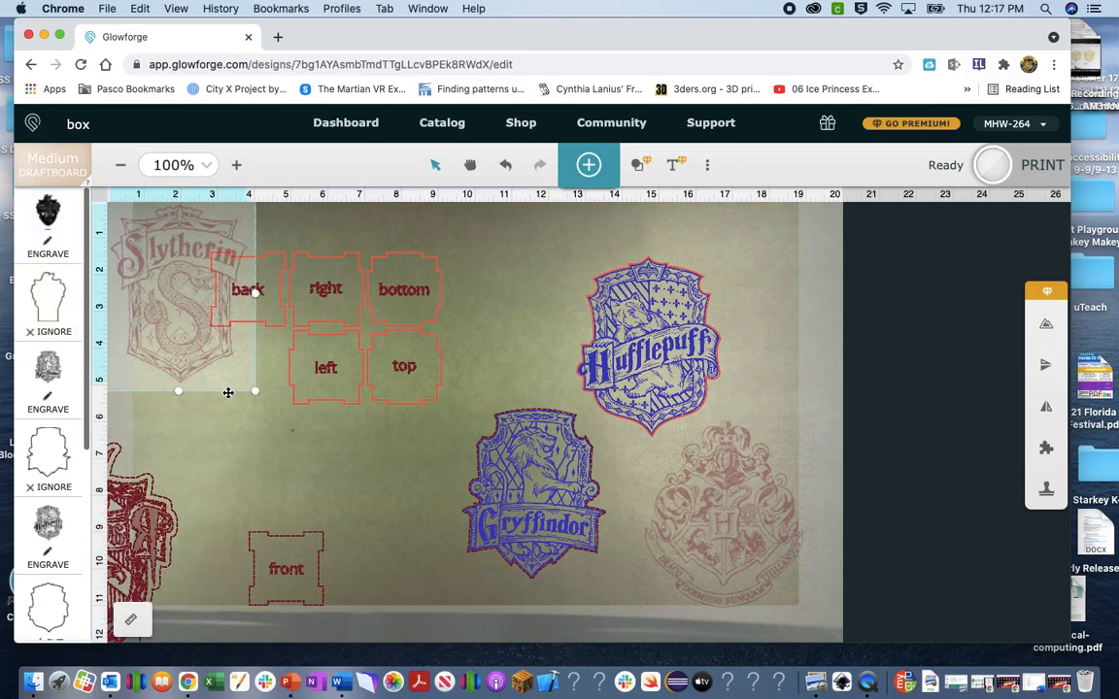
pyautogui.moveTo(229, 388); pyautogui.dragTo(437, 445)
pyautogui.moveTo(518, 344); pyautogui.dragTo(612, 383)
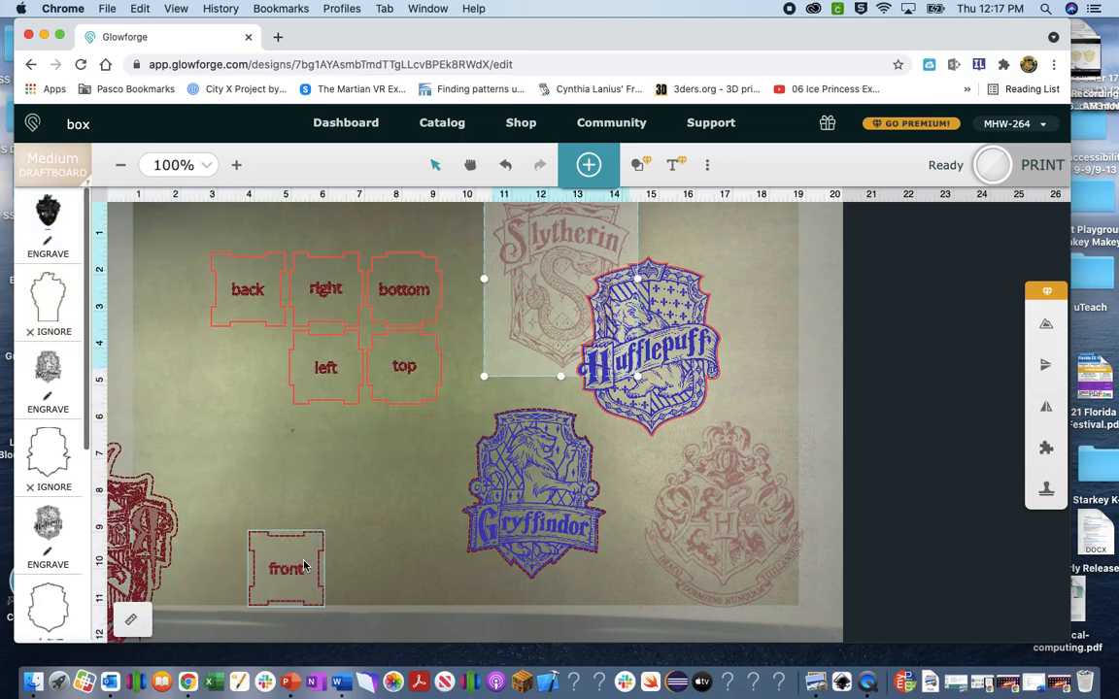
pyautogui.moveTo(299, 562); pyautogui.dragTo(262, 362)
pyautogui.click(270, 493)
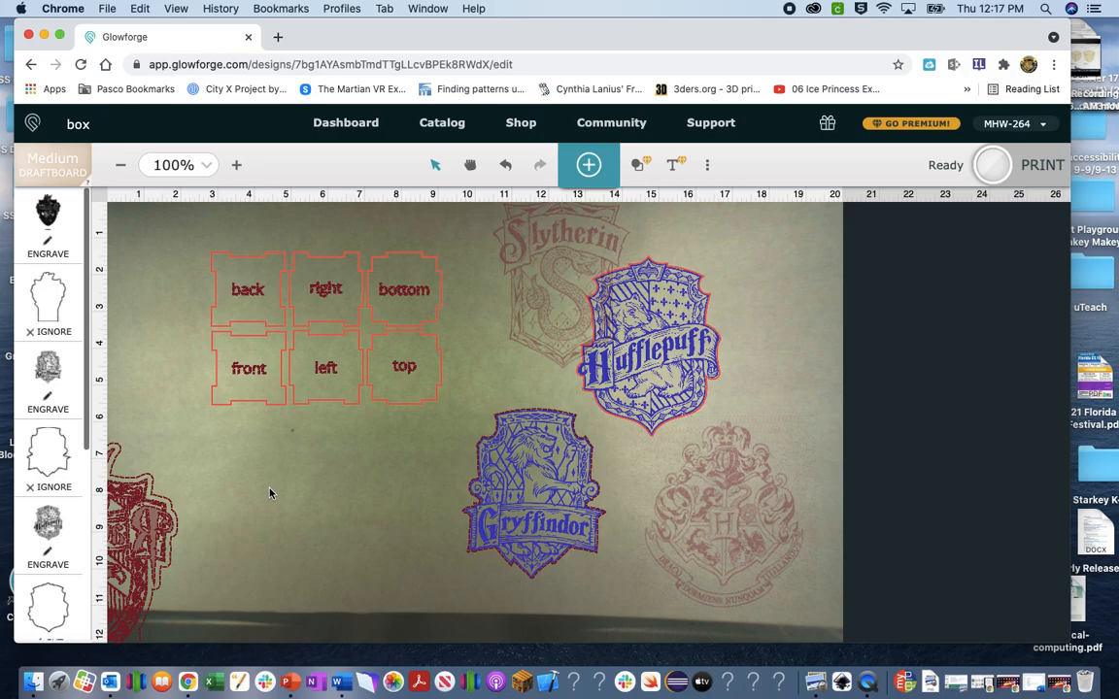
pyautogui.click(721, 493)
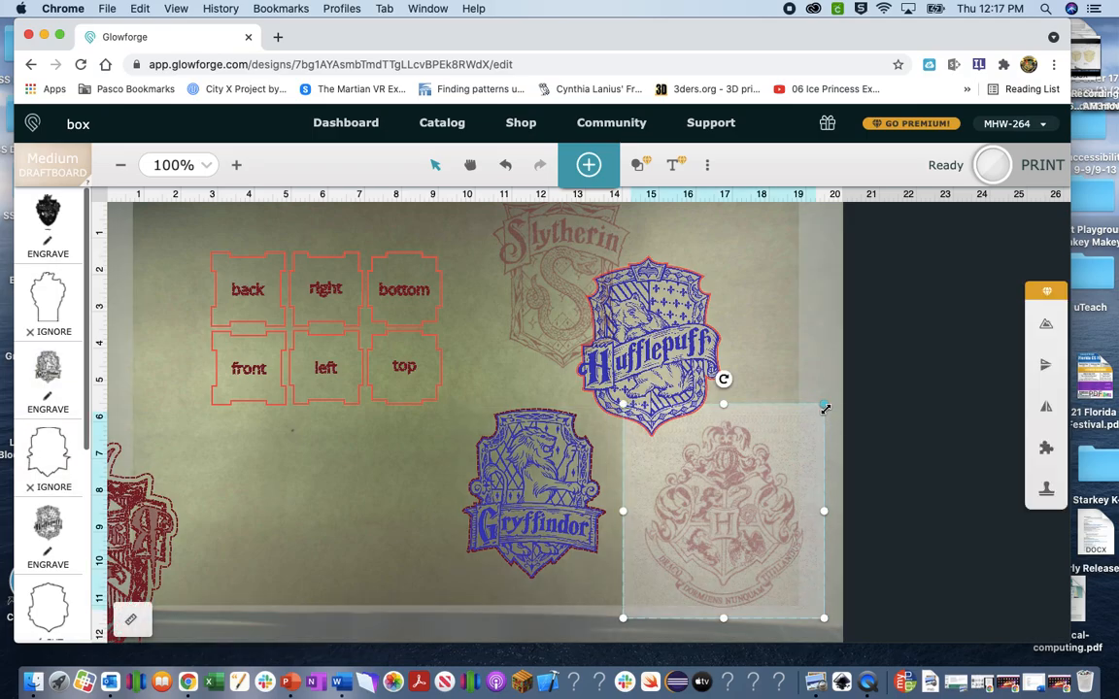
# Shrink the Hogwarts crest to panel size and place it on the top panel.
pyautogui.moveTo(825, 408); pyautogui.dragTo(741, 515)
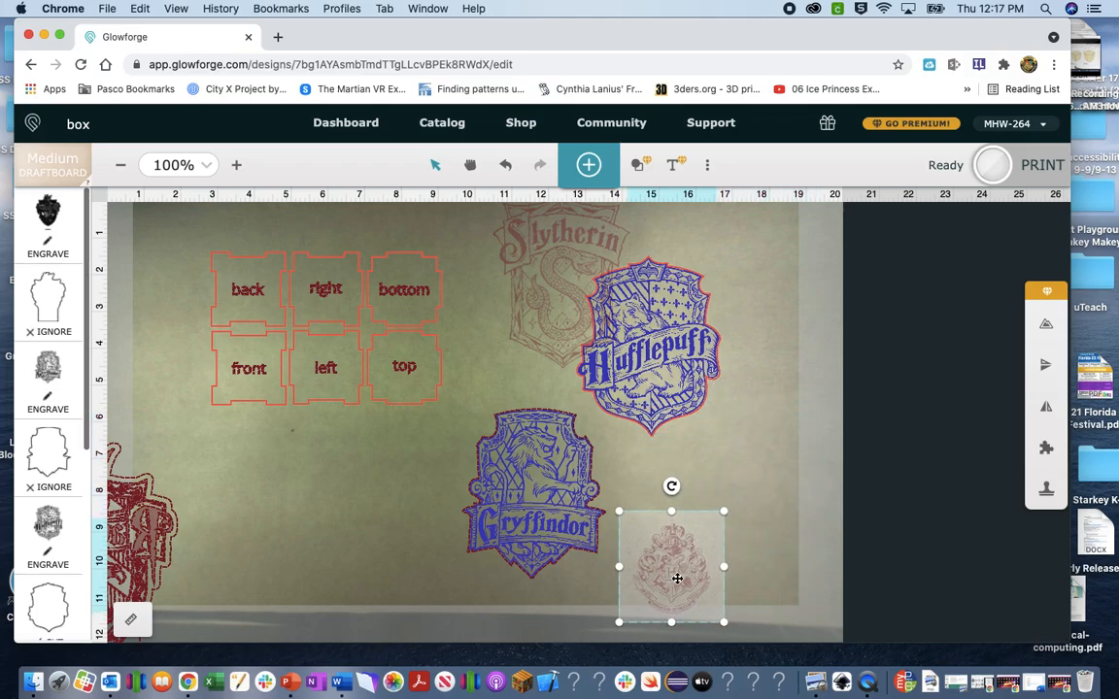
pyautogui.moveTo(625, 550); pyautogui.dragTo(362, 496)
pyautogui.moveTo(409, 432); pyautogui.dragTo(383, 457)
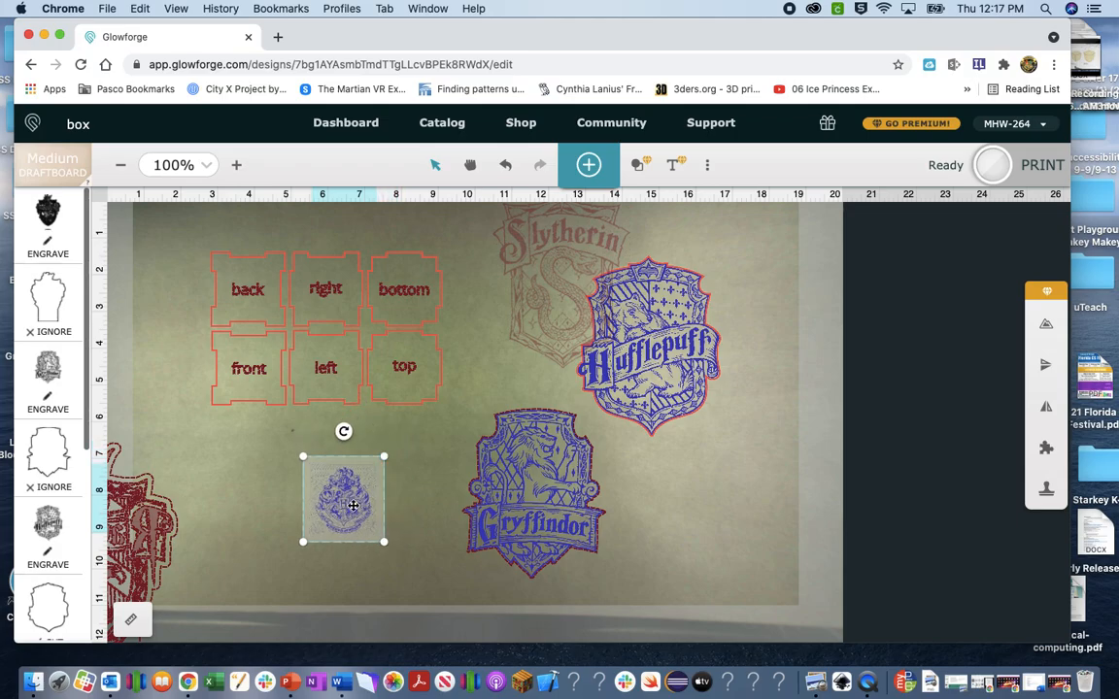
pyautogui.moveTo(353, 505); pyautogui.dragTo(413, 372)
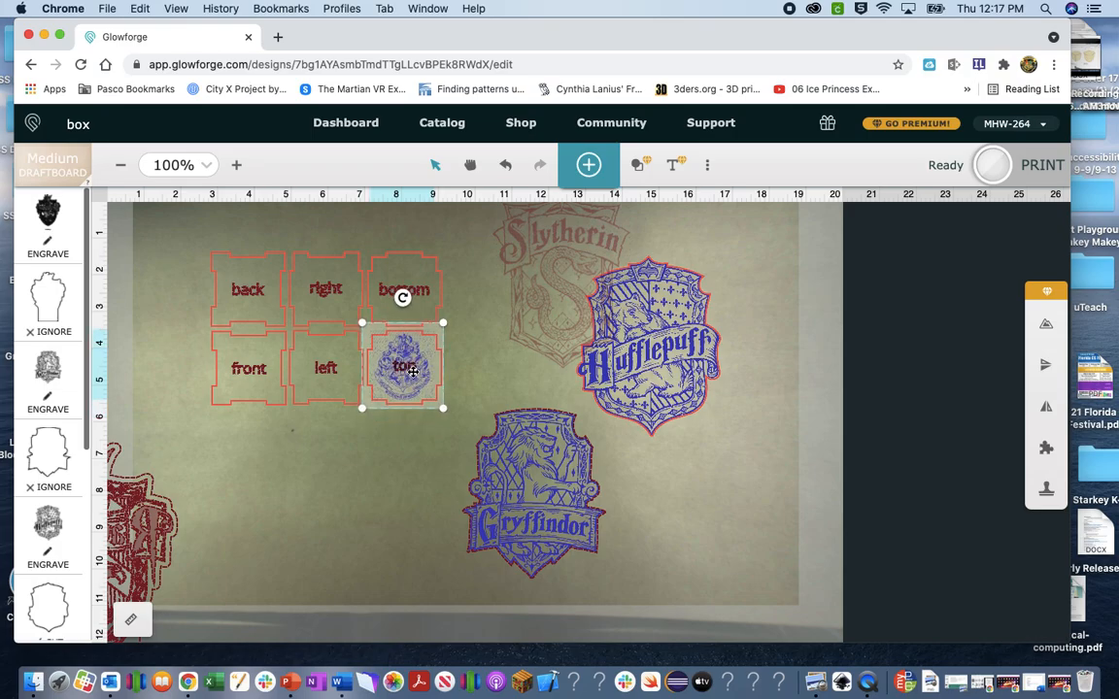
pyautogui.click(395, 459)
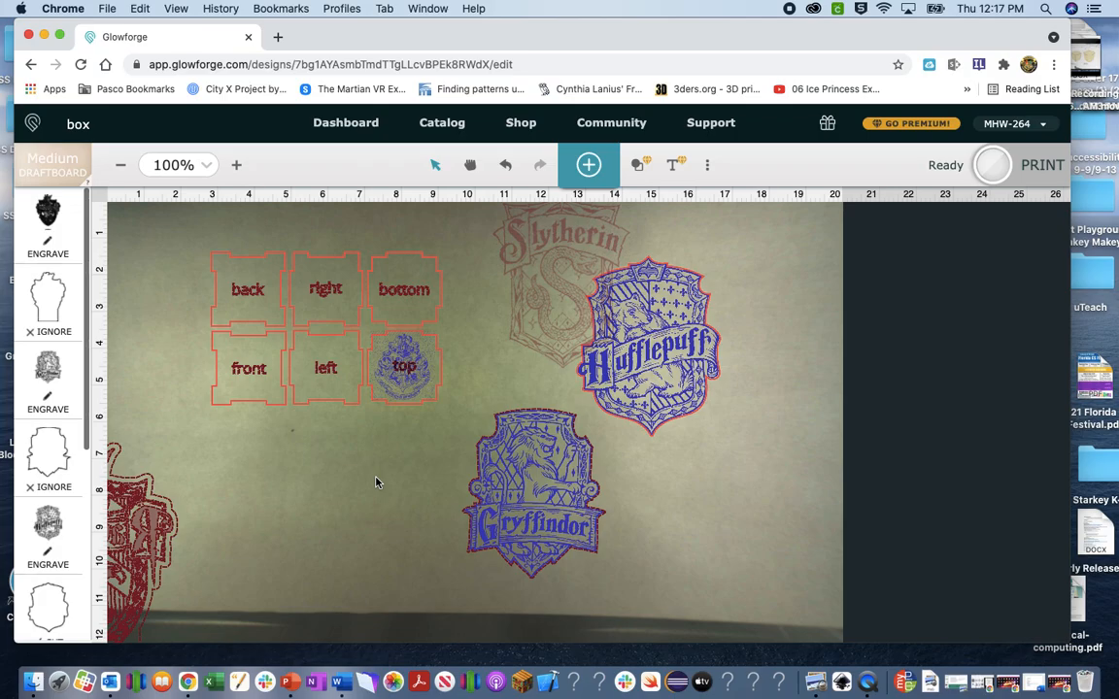
pyautogui.click(726, 255)
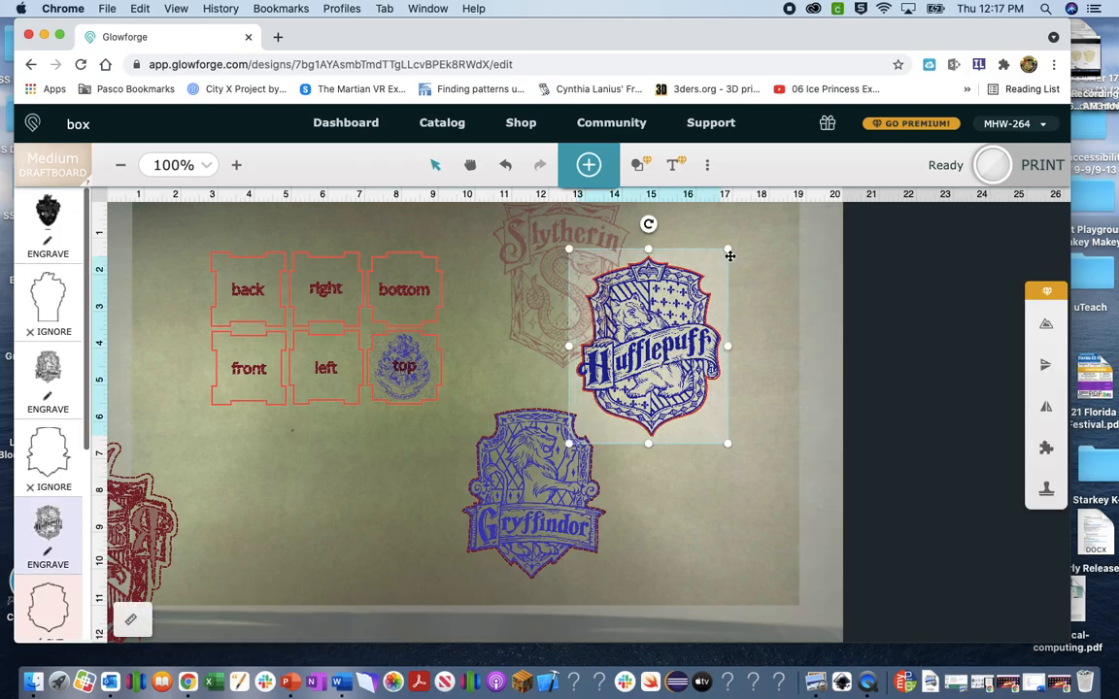
# Shrink the Hufflepuff crest and place it on the left panel.
pyautogui.moveTo(728, 258); pyautogui.dragTo(641, 387)
pyautogui.moveTo(565, 405); pyautogui.dragTo(353, 369)
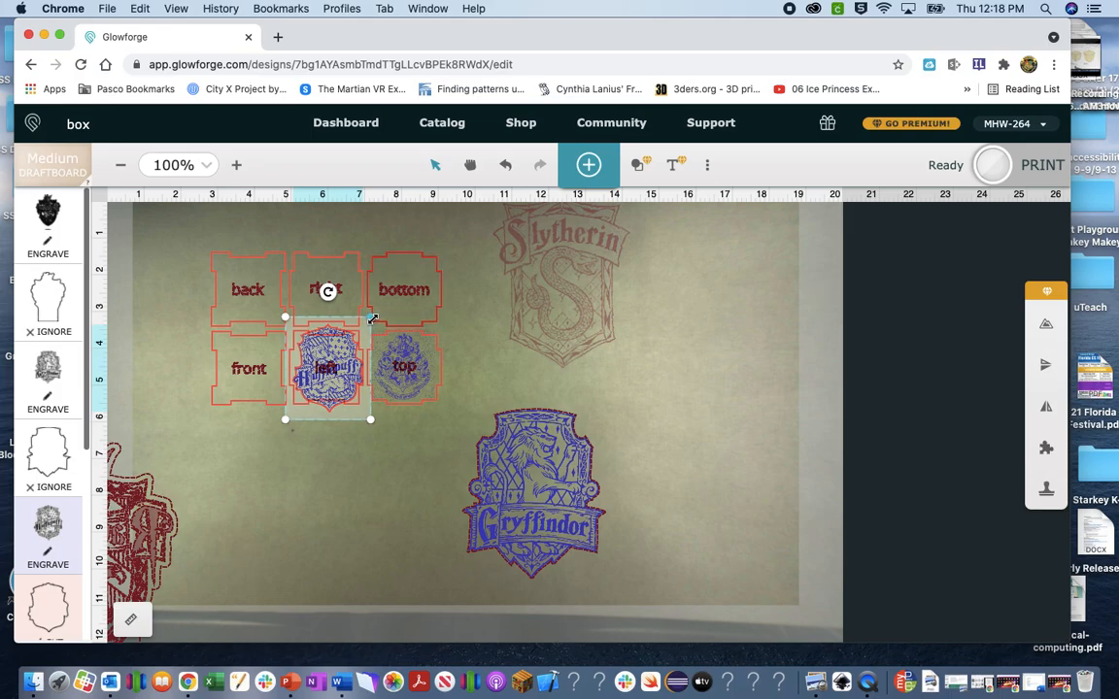
pyautogui.moveTo(373, 317); pyautogui.dragTo(342, 370)
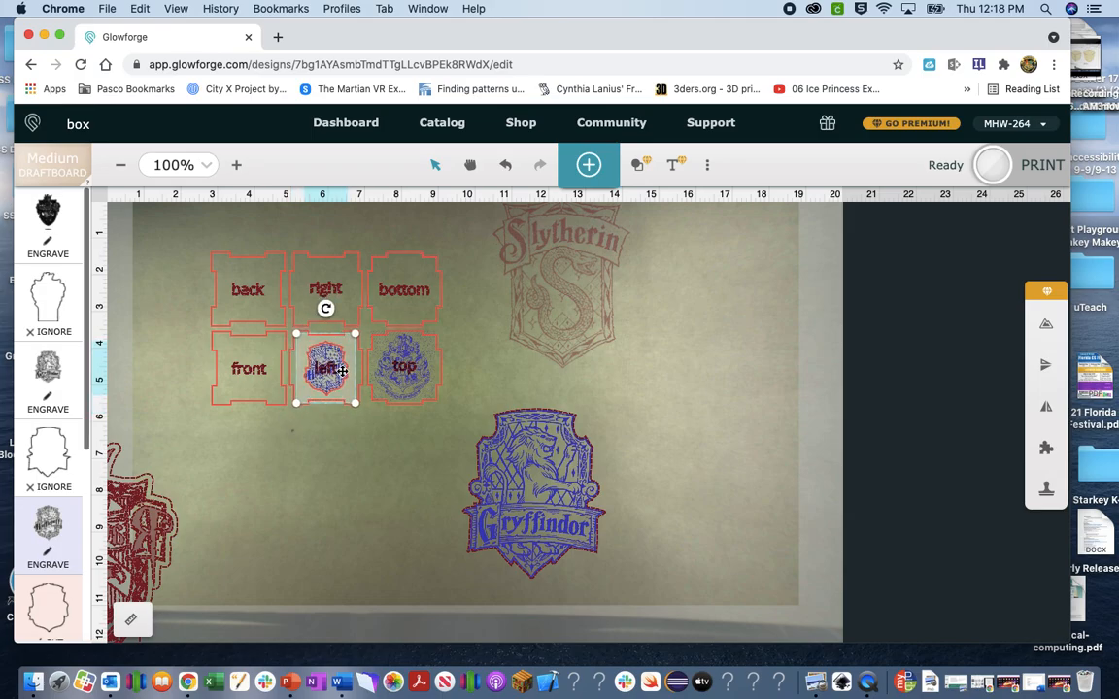
# Shrink the Slytherin crest and place it on the right panel.
pyautogui.click(621, 366)
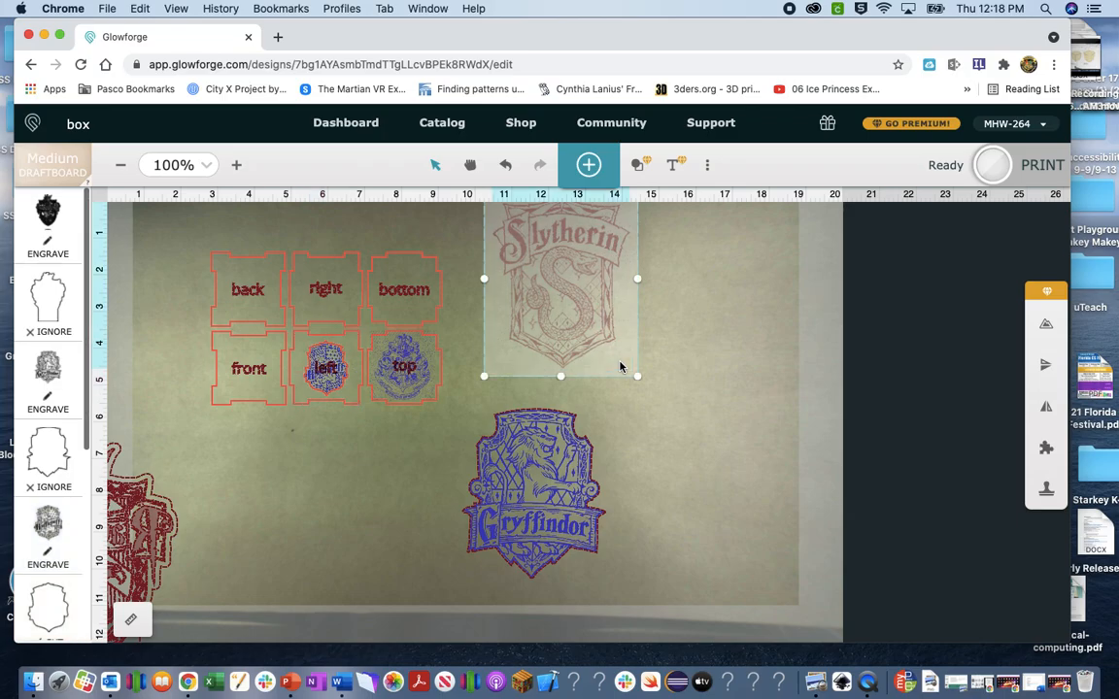
pyautogui.moveTo(638, 377); pyautogui.dragTo(578, 276)
pyautogui.moveTo(521, 239); pyautogui.dragTo(323, 297)
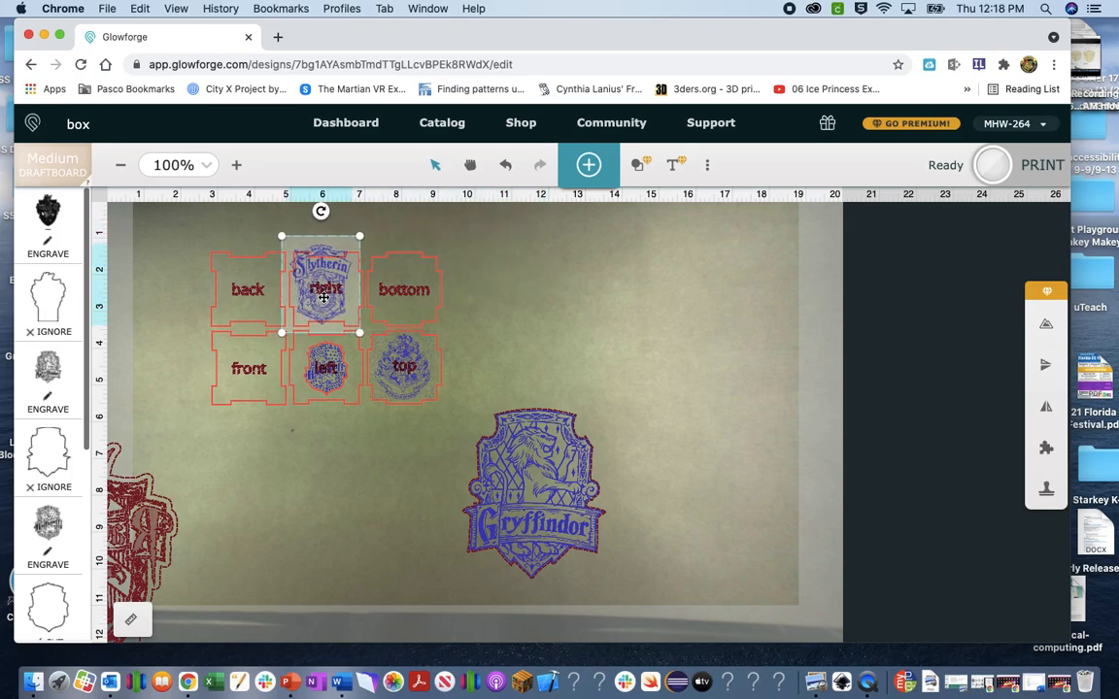
pyautogui.moveTo(357, 238); pyautogui.dragTo(350, 323)
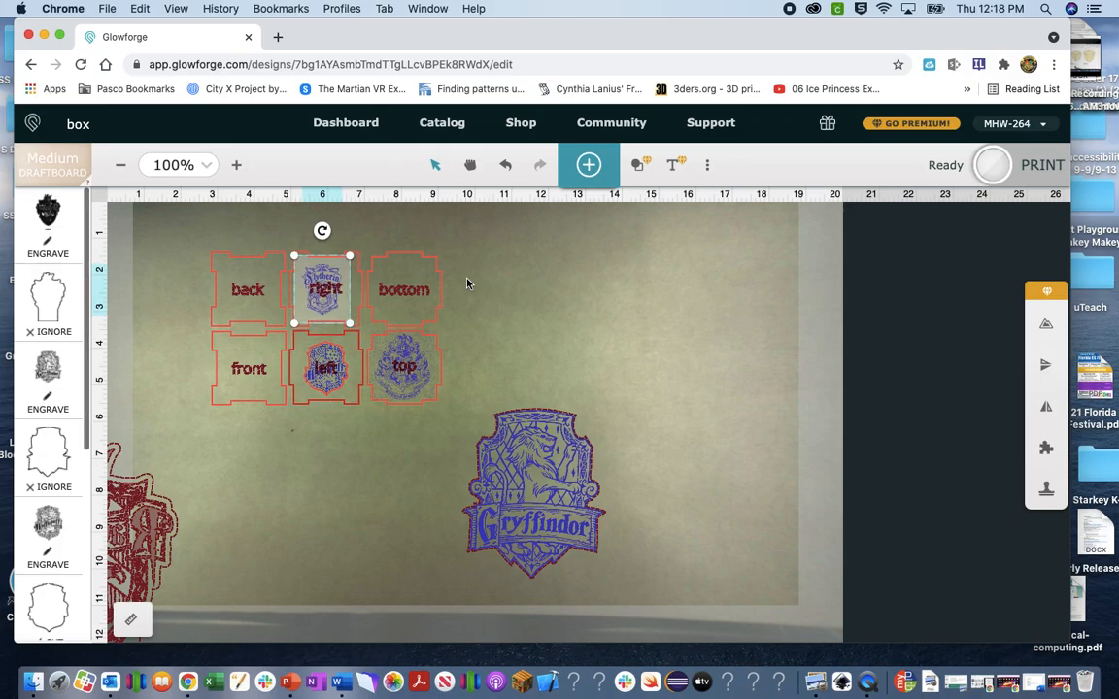